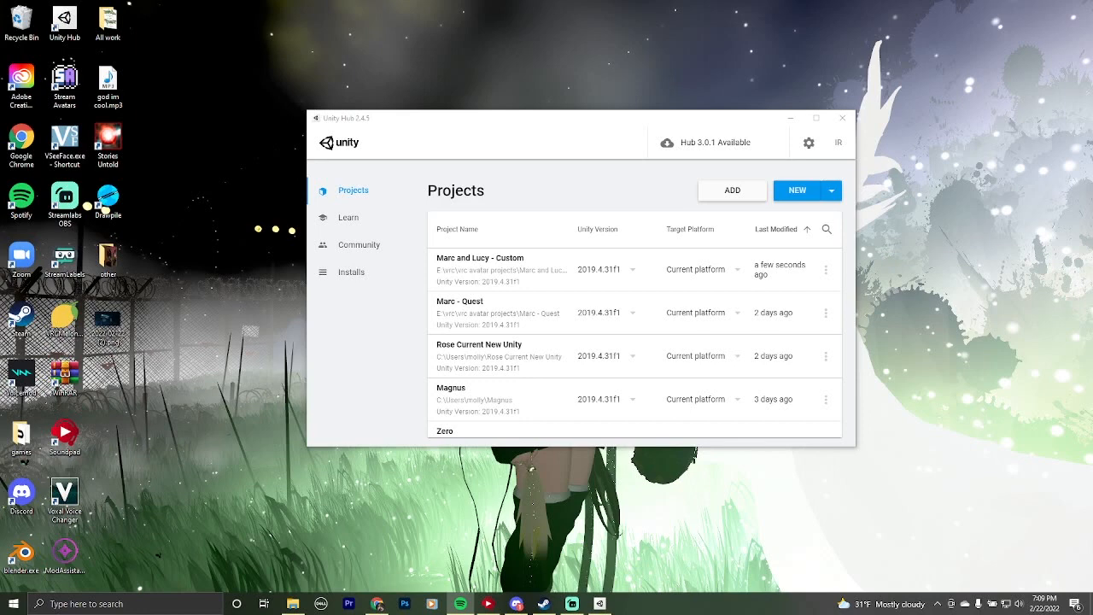
Create a new 3D project named Salted in the existing avatar projects location.
click(796, 189)
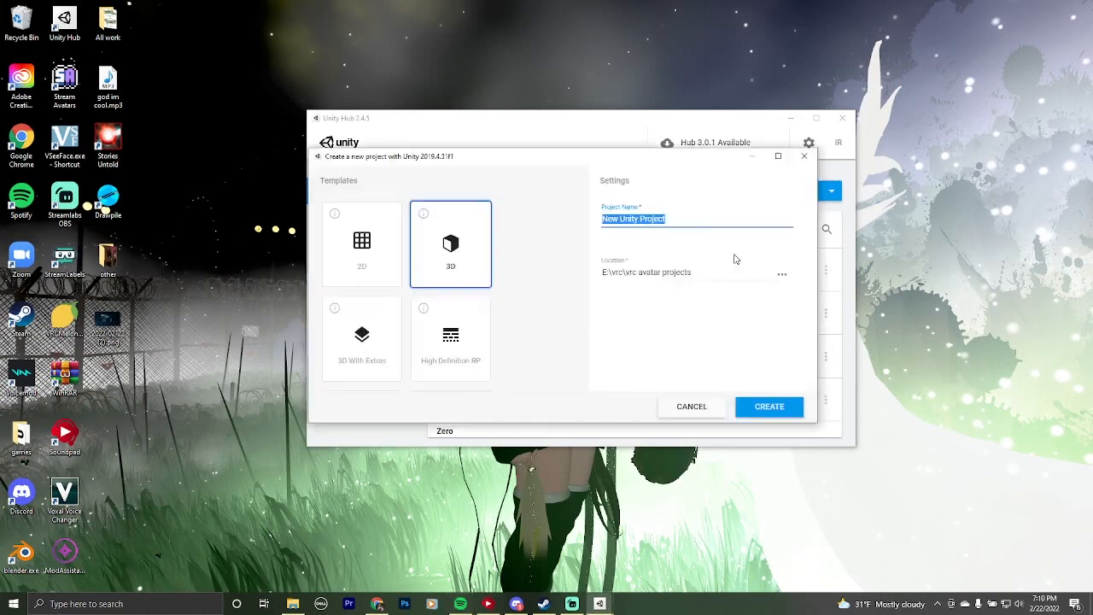
text(Slate)
key(BackSpace)
key(BackSpace)
key(BackSpace)
key(BackSpace)
key(BackSpace)
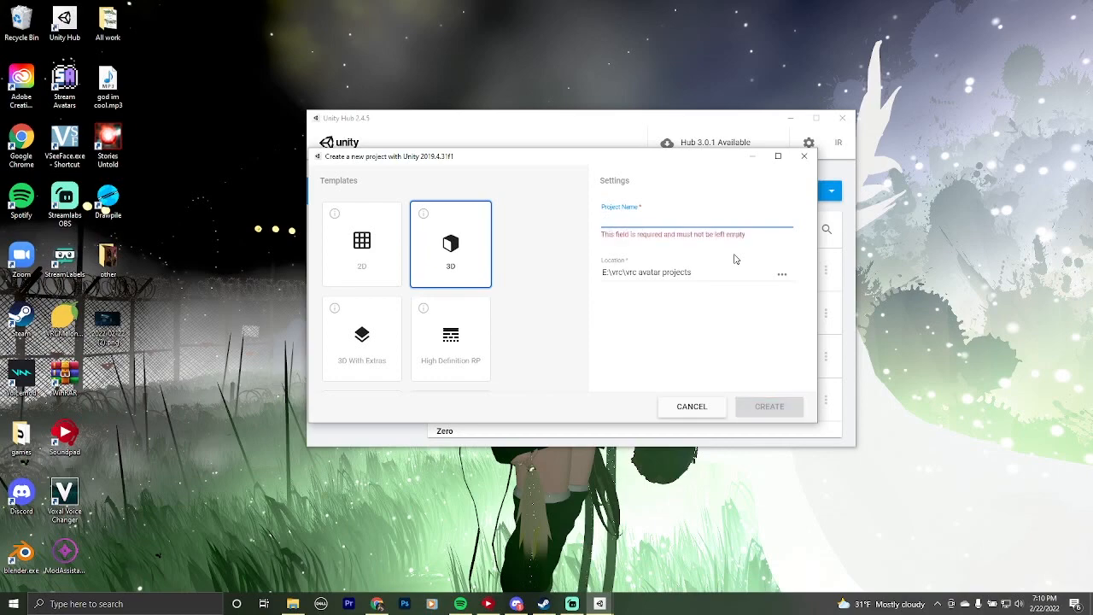
text(Sk8)
key(Return)
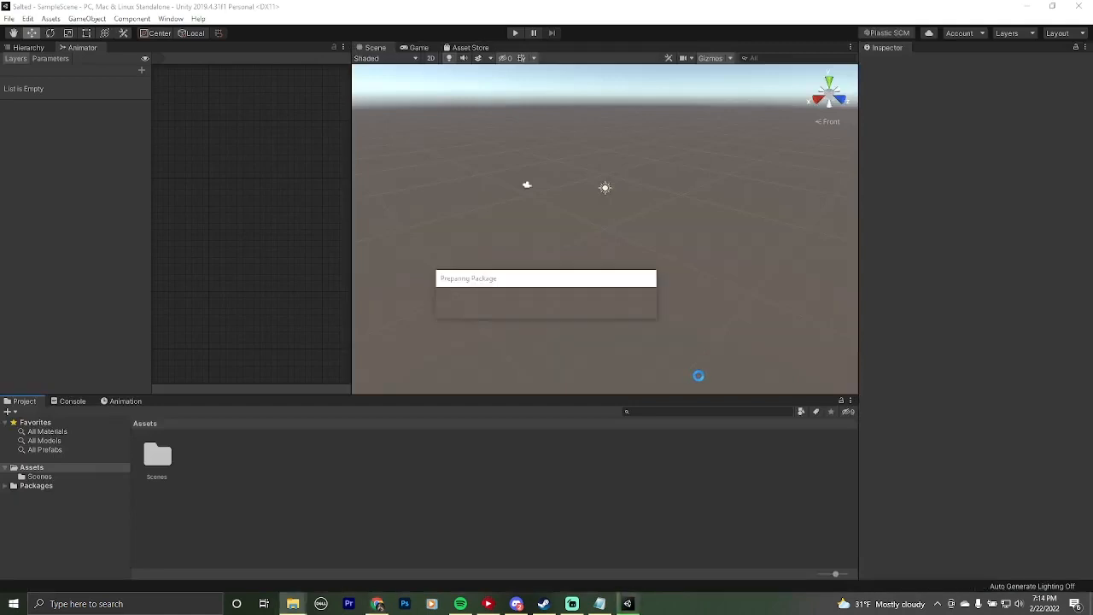
Import the prepared package and open the Click me!!! scene from the SaltedTrailmix avatar folder.
click(1017, 473)
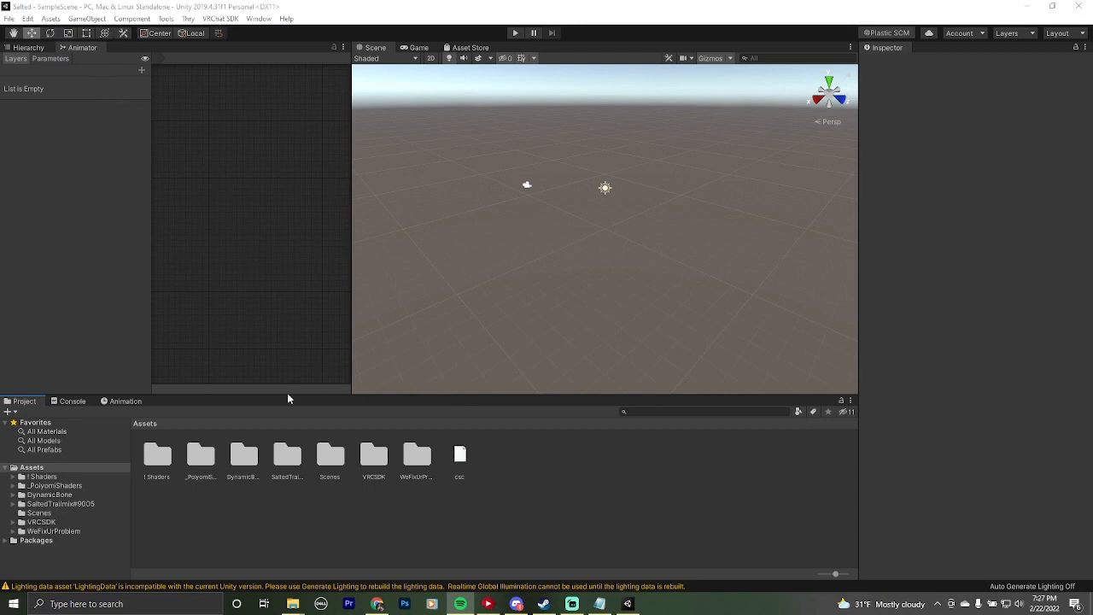
double_click(301, 466)
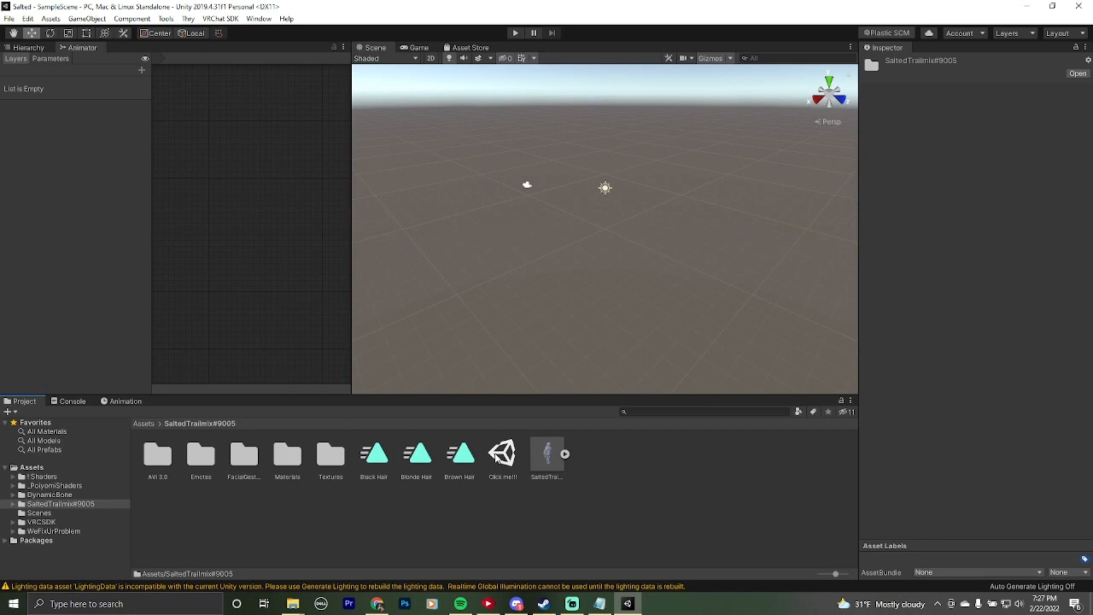
click(26, 49)
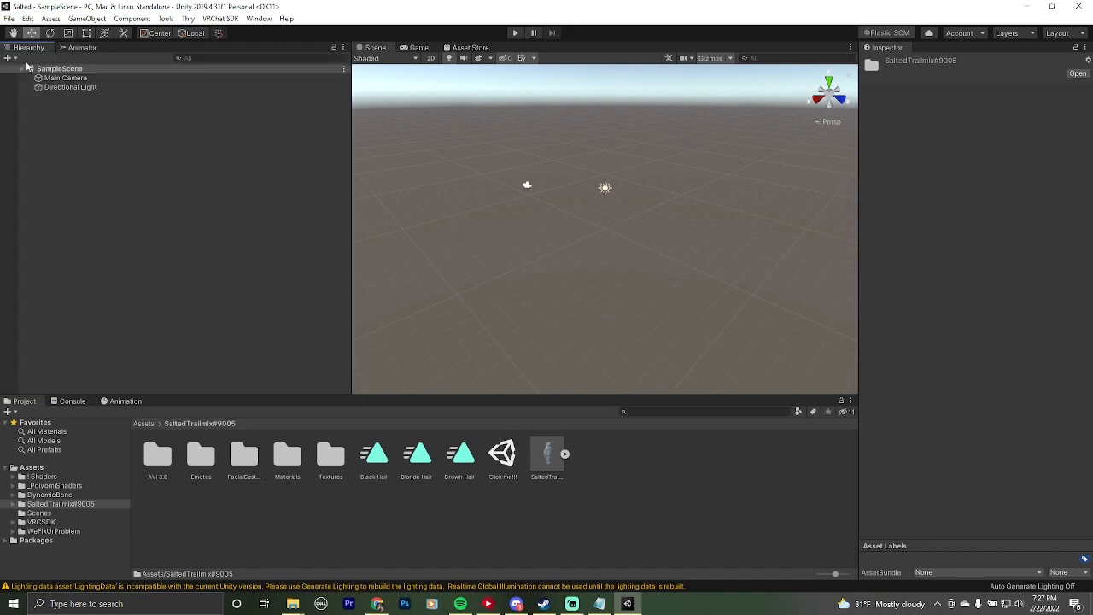
double_click(511, 461)
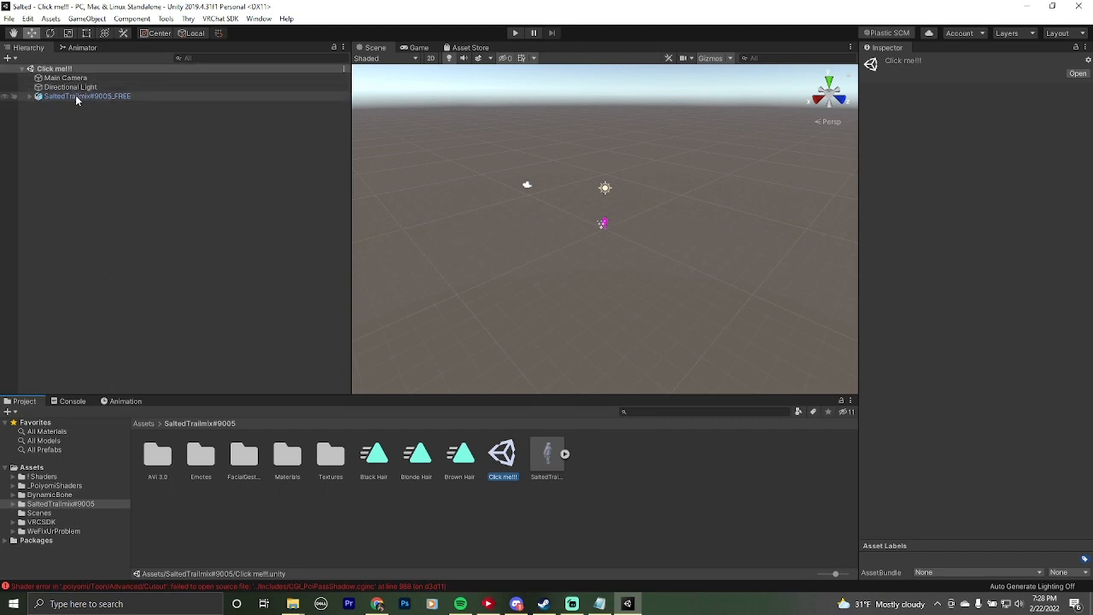
Select every pink material in the project and set their shader to Poiyomi Toon.
scroll(638, 203, up, 6)
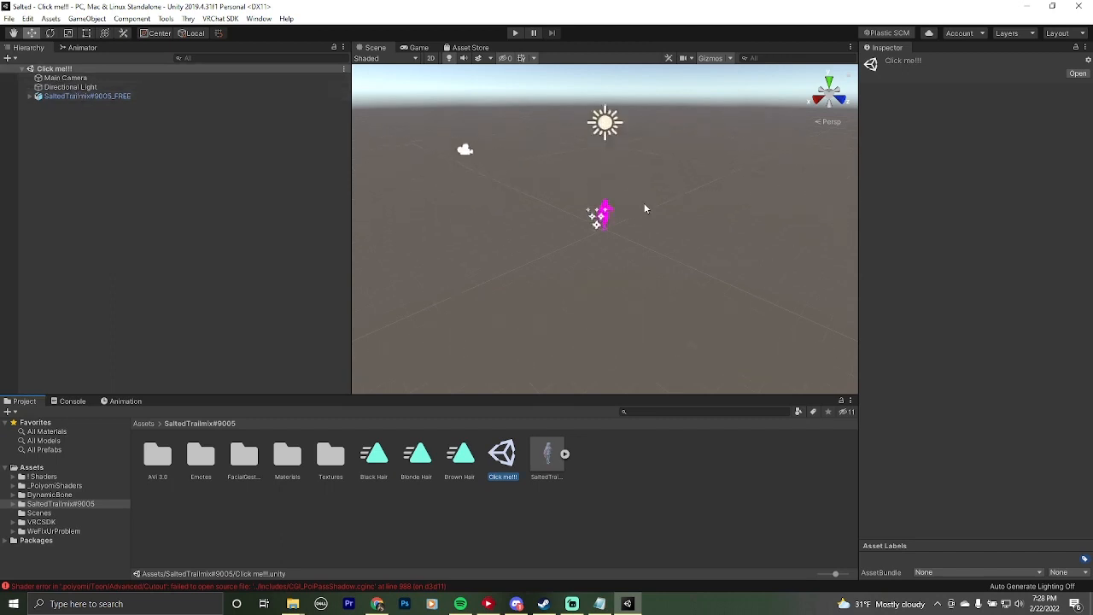
right_drag(722, 277, 746, 236)
middle_drag(748, 236, 715, 261)
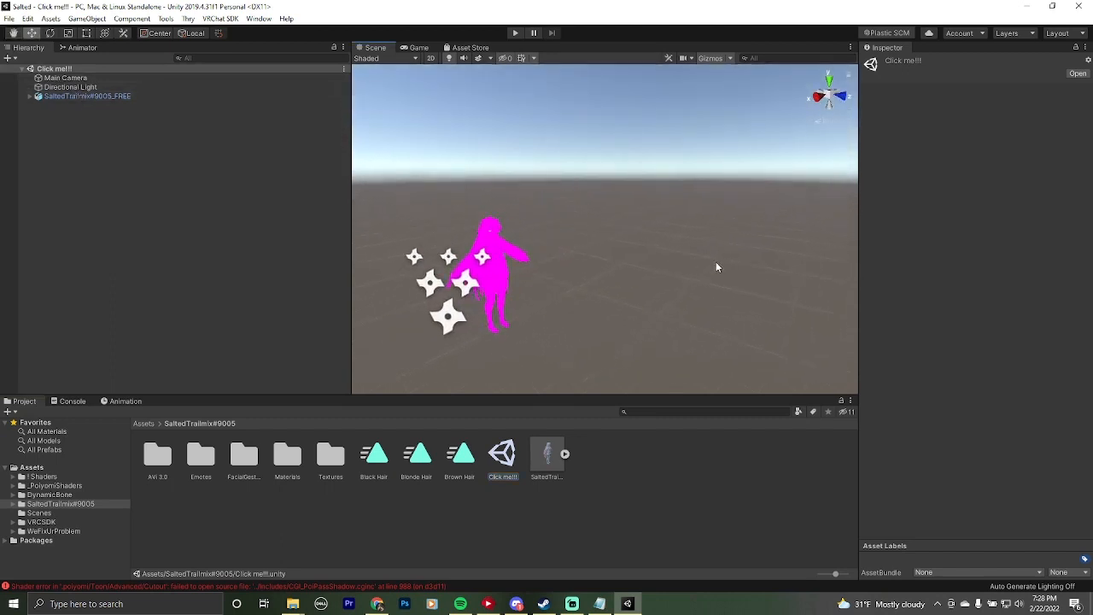
right_drag(716, 261, 632, 280)
scroll(740, 227, up, 5)
right_drag(743, 236, 854, 244)
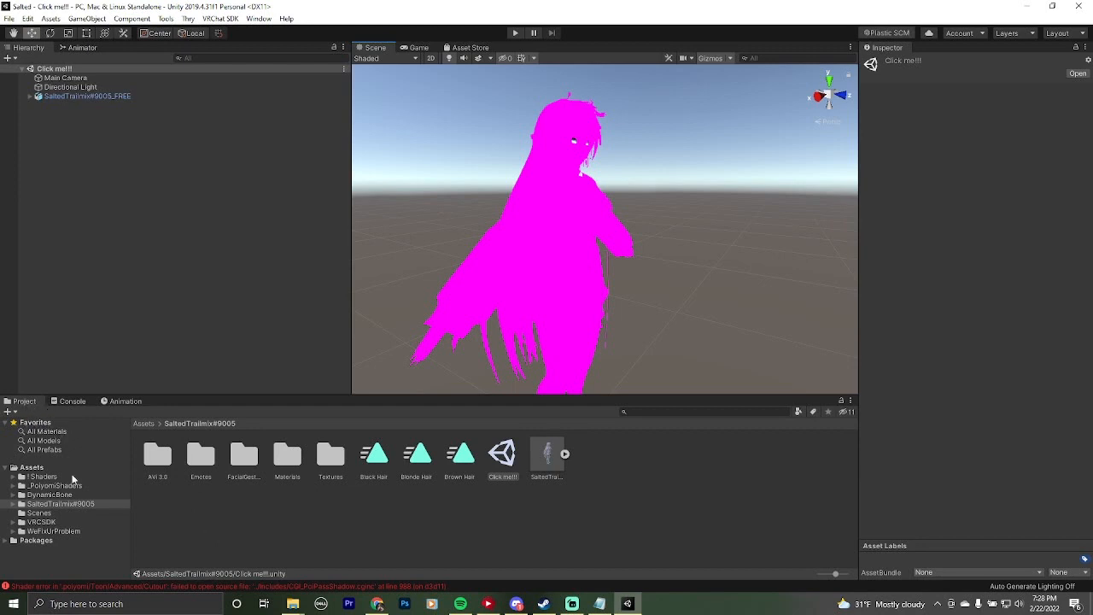
click(66, 432)
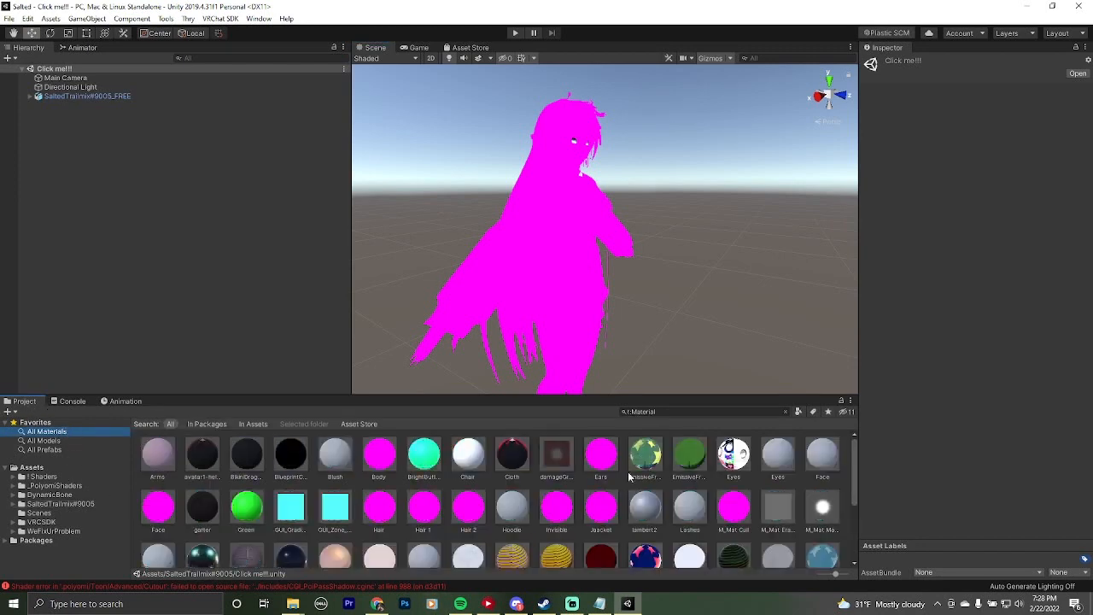
click(386, 460)
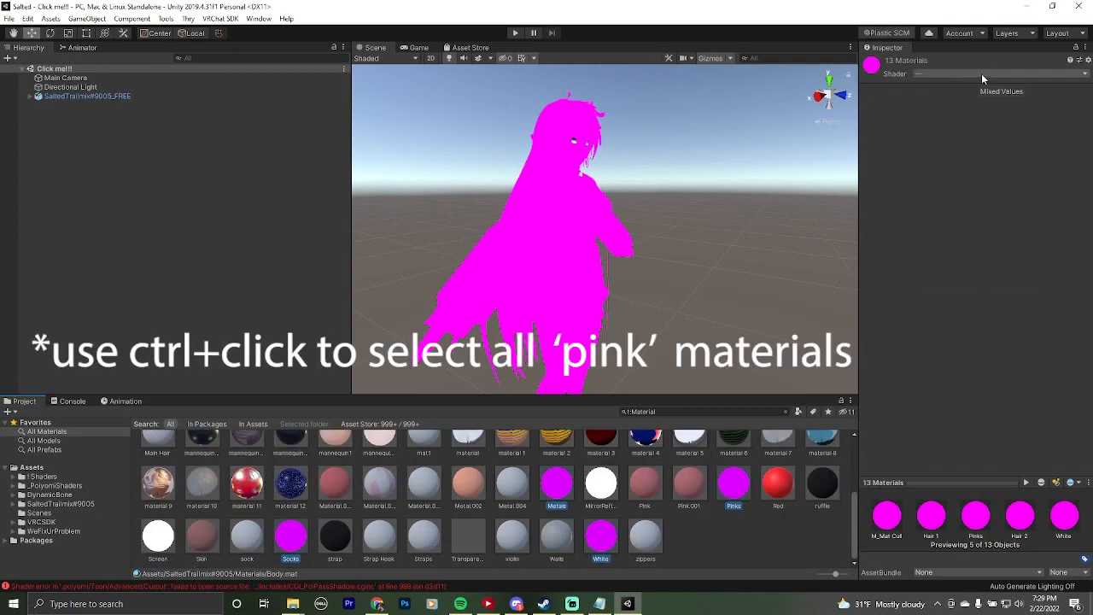
click(981, 74)
click(949, 121)
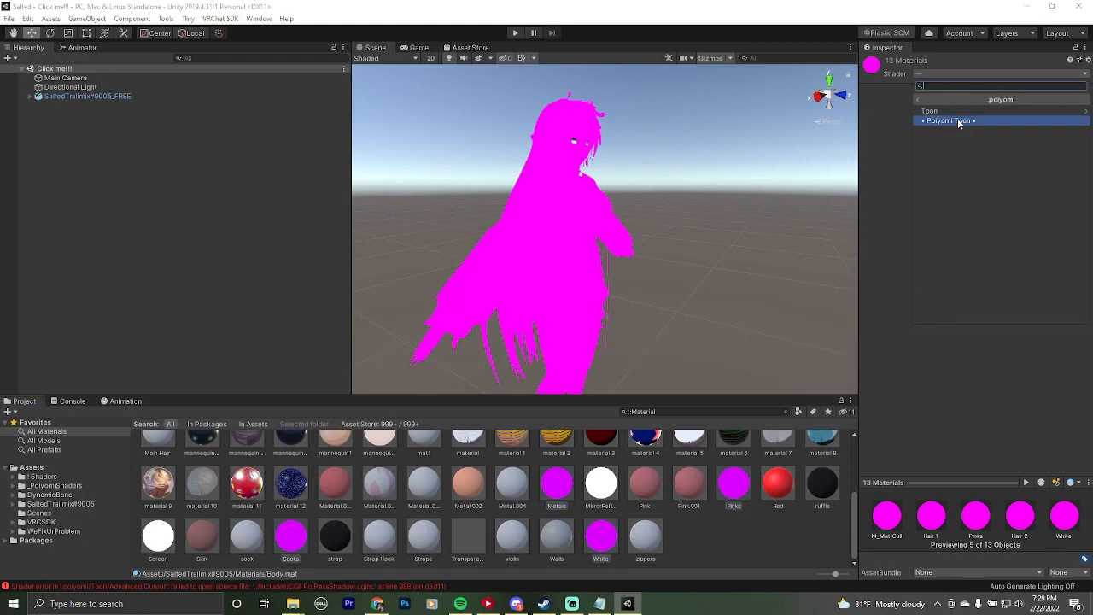
click(958, 122)
Set the rendering preset of the Face material on the avatar's Body mesh to Opaque.
alt+drag(570, 202, 653, 251)
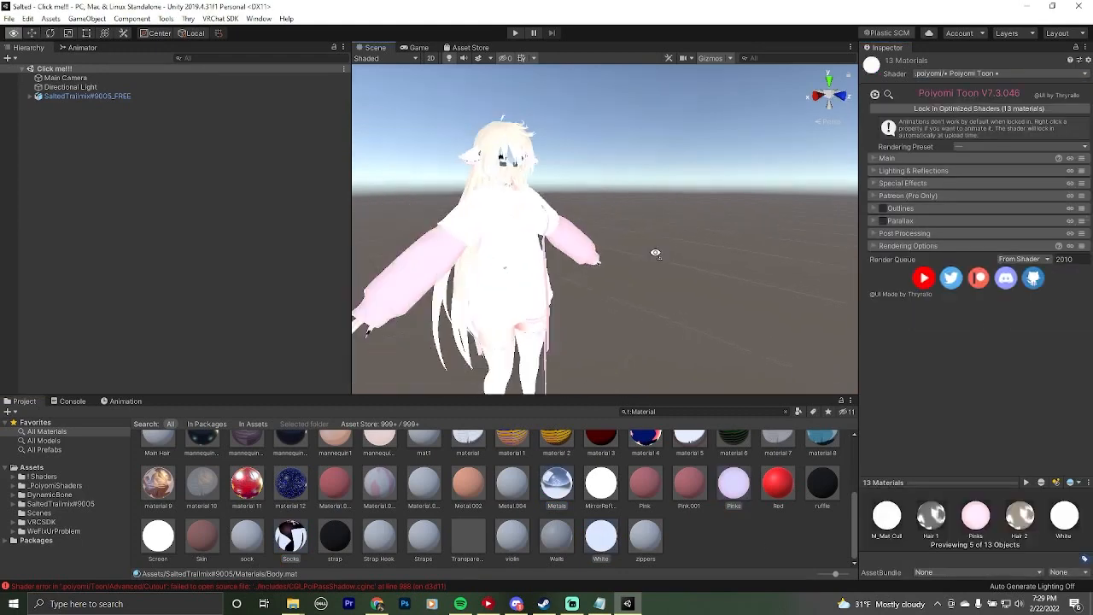
scroll(705, 244, up, 5)
middle_drag(705, 244, 558, 344)
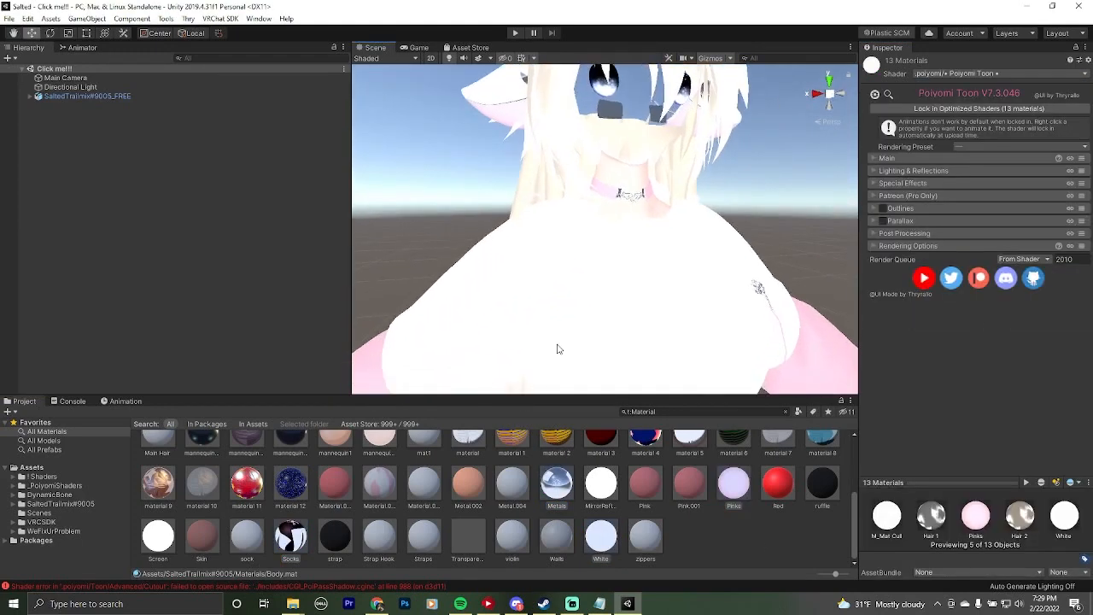
scroll(608, 221, down, 5)
scroll(674, 235, up, 5)
middle_drag(680, 226, 735, 310)
click(30, 97)
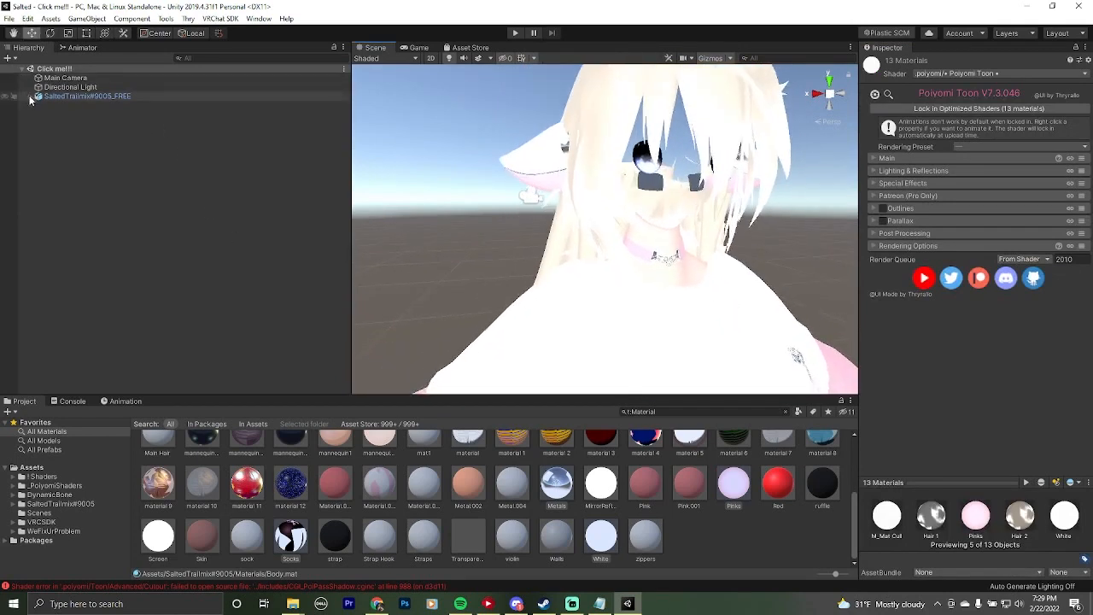
click(62, 114)
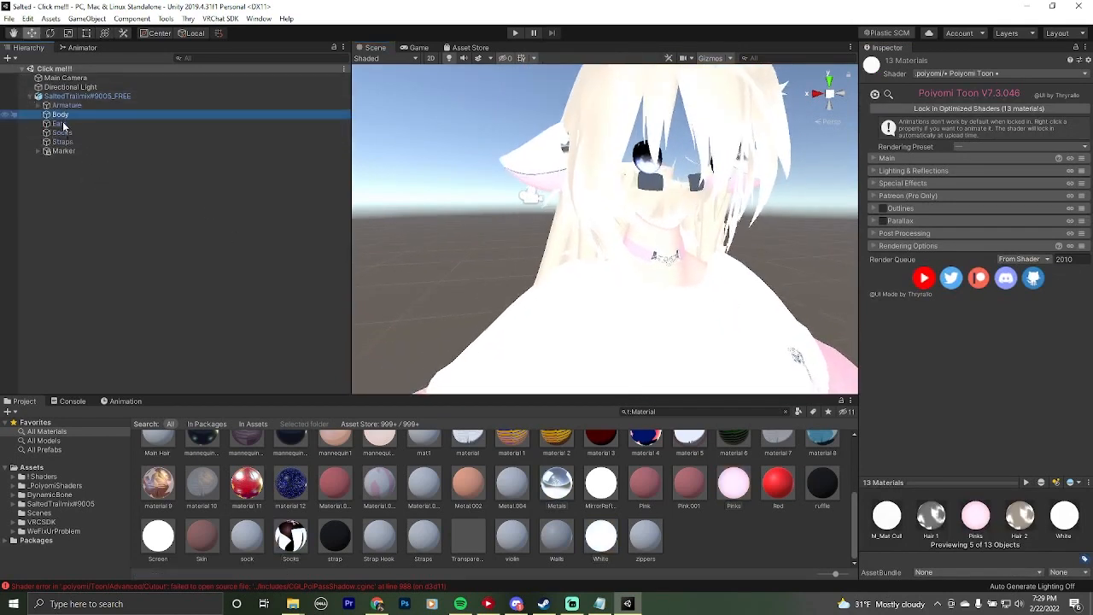
scroll(960, 345, down, 5)
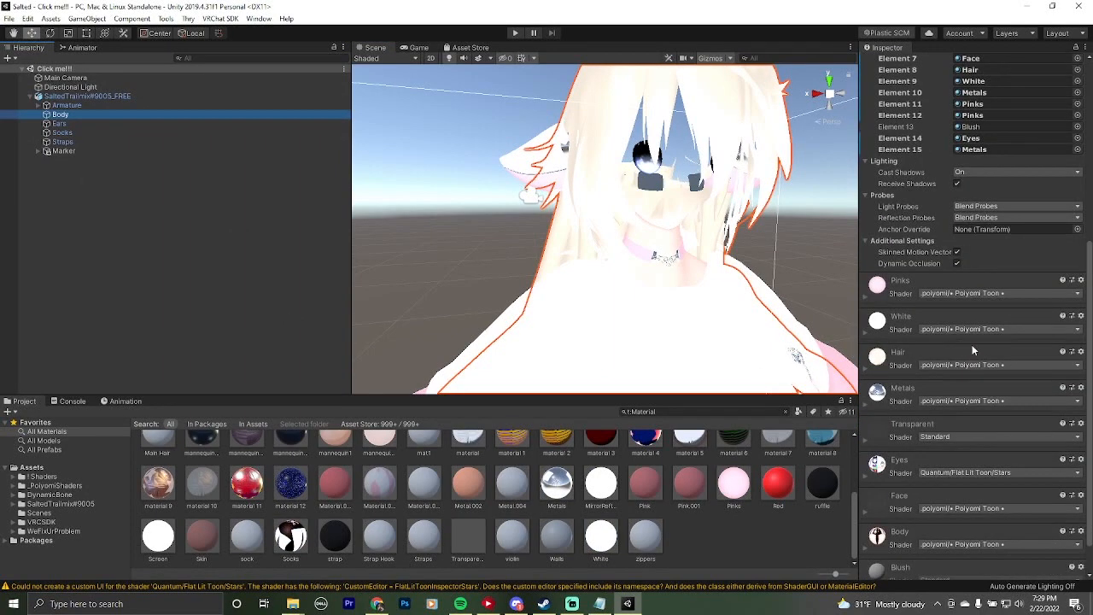
scroll(976, 342, down, 3)
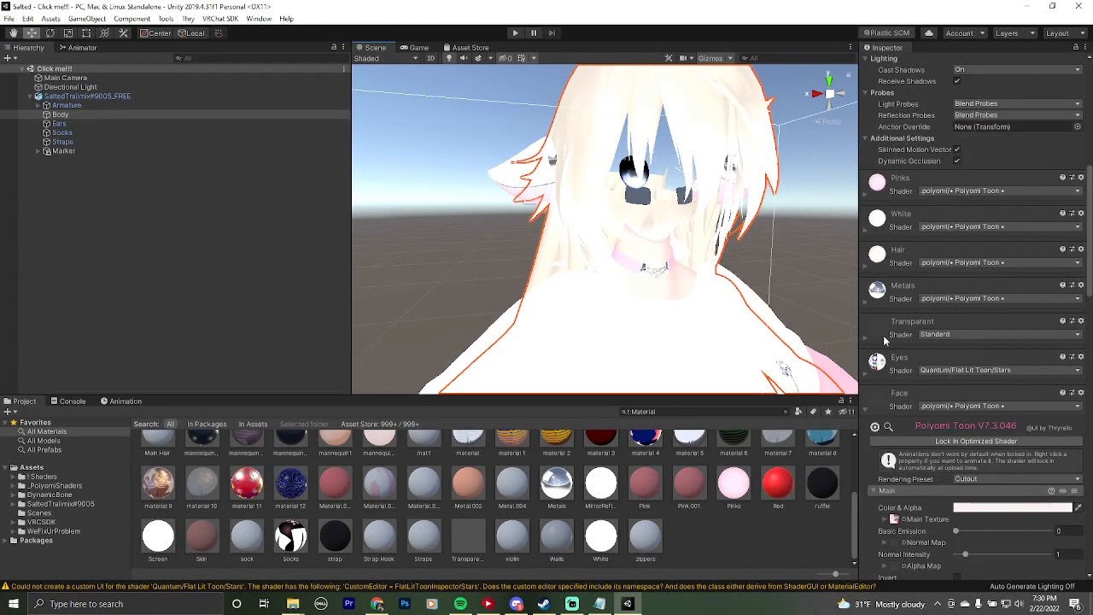
click(983, 476)
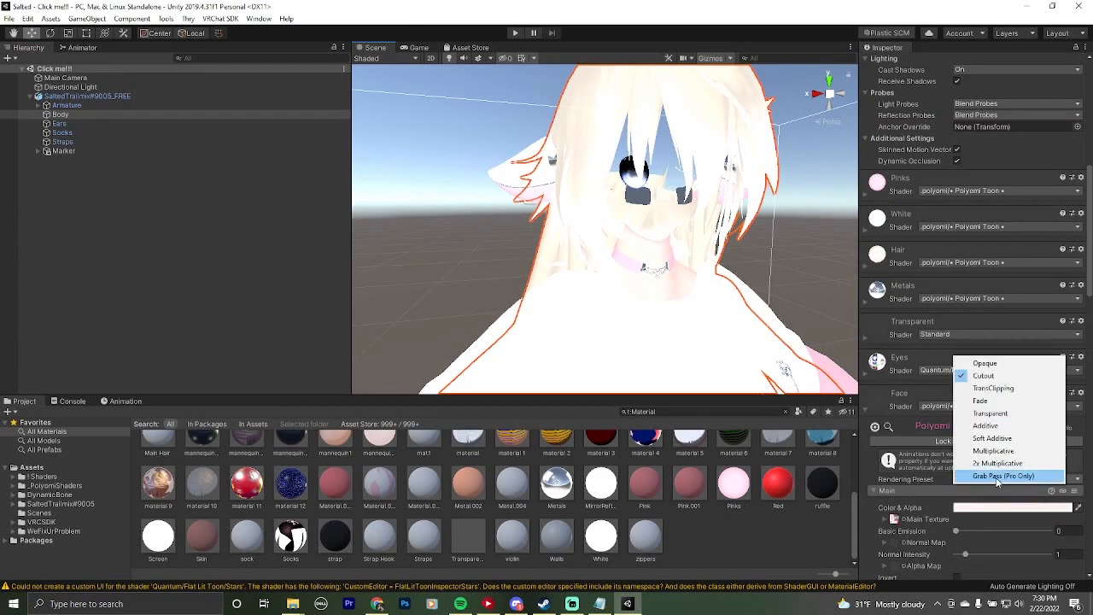
click(990, 366)
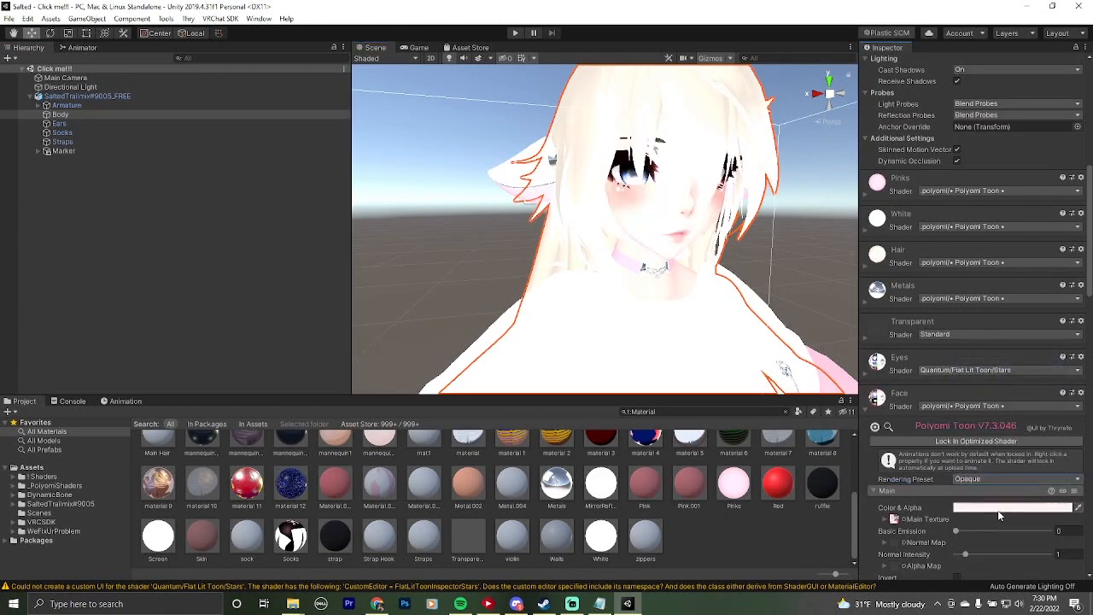
Examine the whole avatar with its repaired materials, leaving nothing selected.
middle_drag(697, 282, 501, 212)
scroll(501, 212, down, 8)
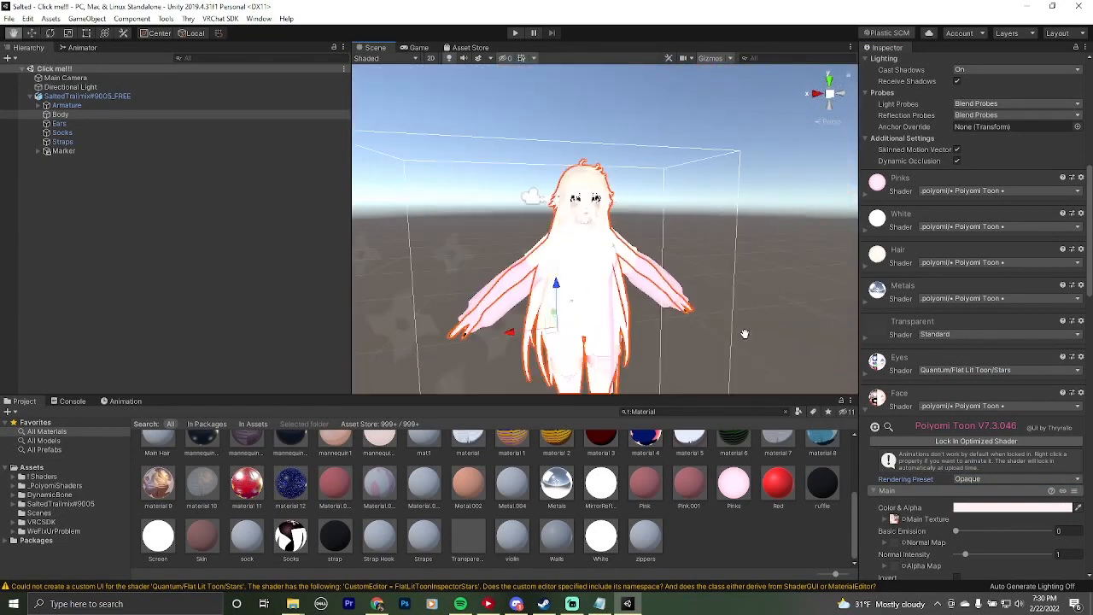
middle_drag(744, 333, 734, 291)
click(791, 255)
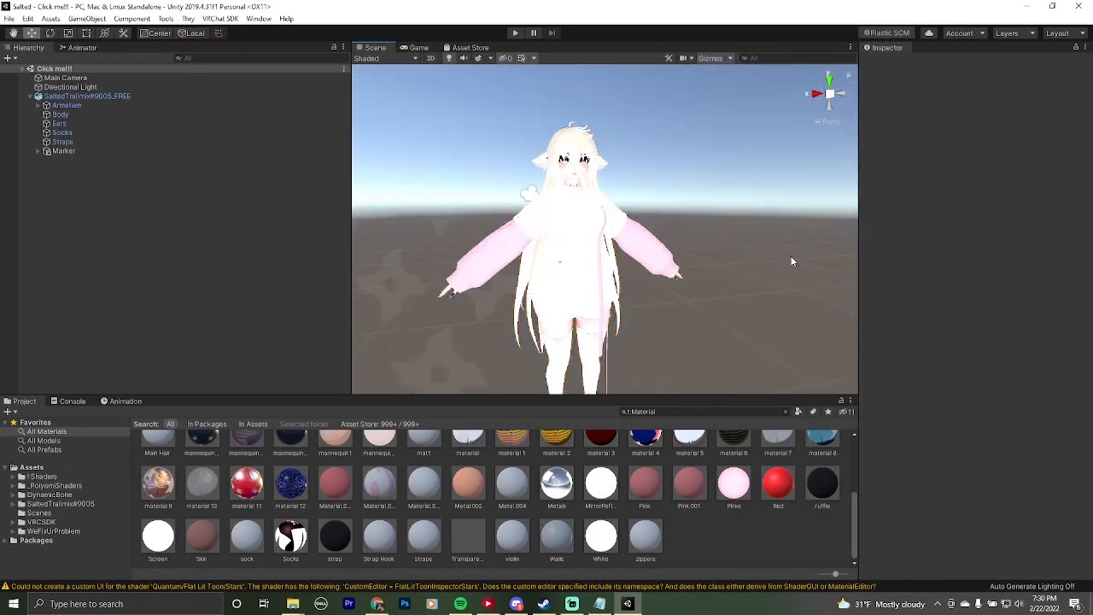
scroll(792, 265, up, 5)
scroll(792, 270, down, 5)
middle_drag(780, 263, 759, 242)
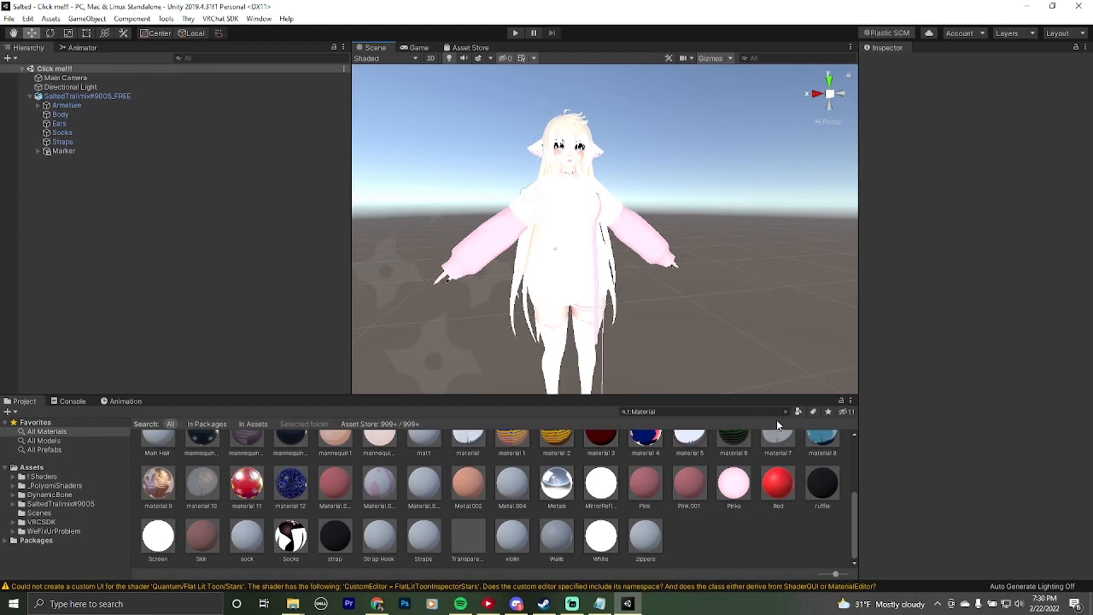
Nudge the avatar's view position in the VRC Avatar Descriptor slightly forward at eye level, and finish editing it.
click(69, 96)
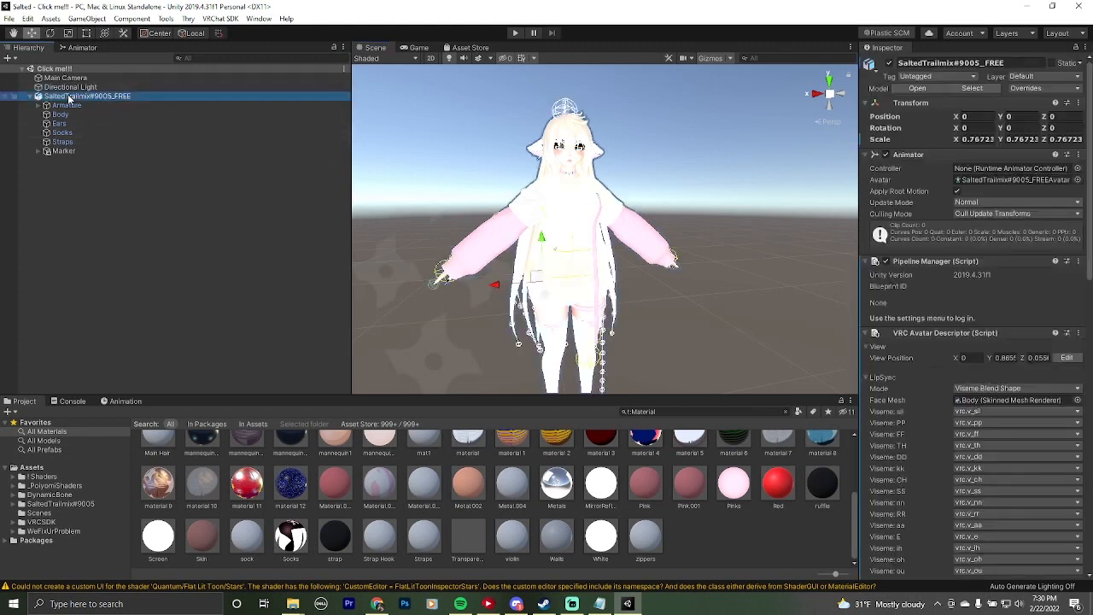
scroll(622, 235, up, 3)
scroll(622, 234, down, 3)
middle_drag(667, 207, 724, 225)
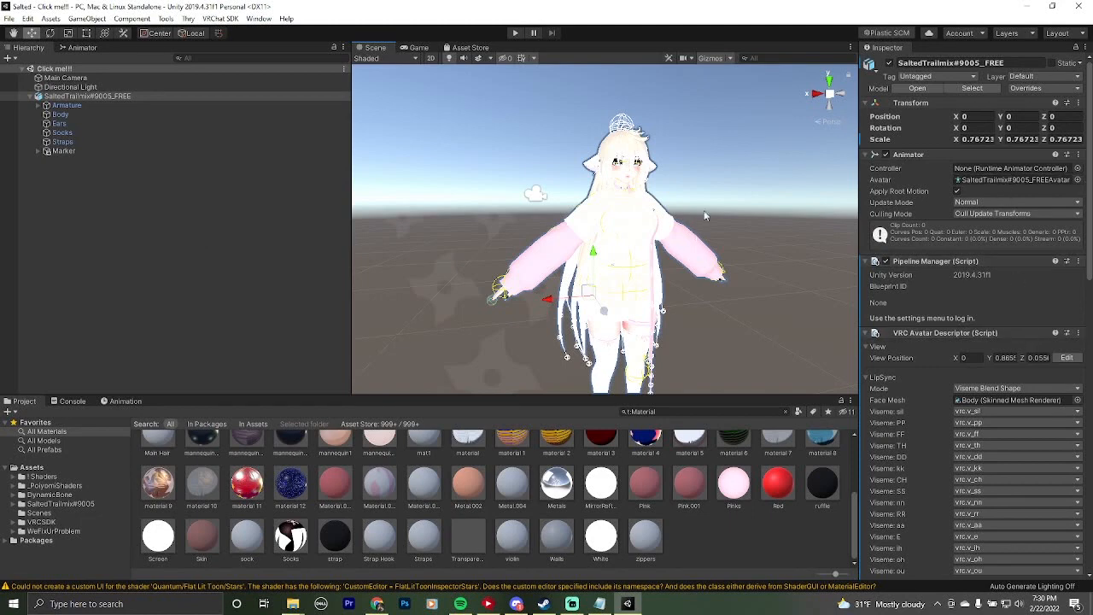
middle_drag(696, 152, 669, 183)
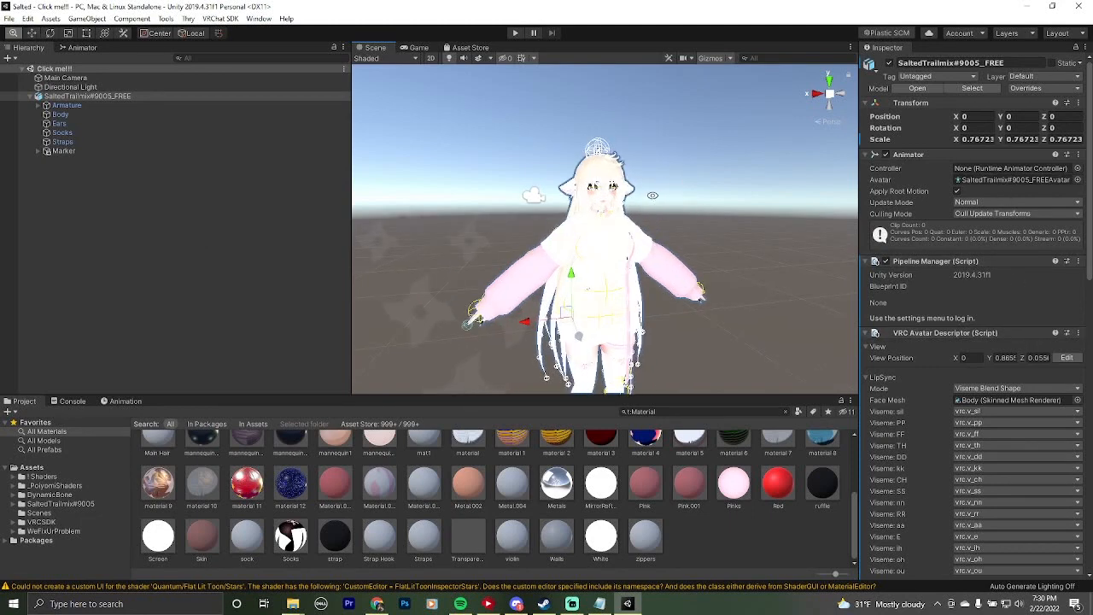
alt+right_drag(652, 196, 229, 136)
middle_drag(513, 157, 596, 399)
right_drag(591, 338, 781, 323)
middle_drag(638, 316, 635, 315)
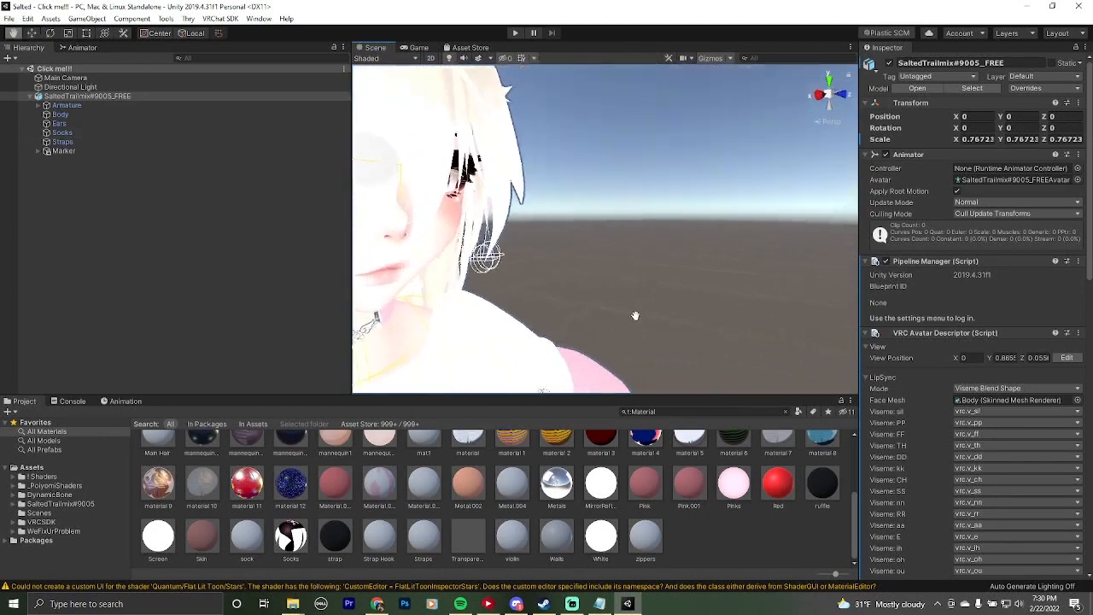
mouse_move(636, 316)
right_down()
mouse_move(783, 332)
mouse_move(633, 306)
right_up()
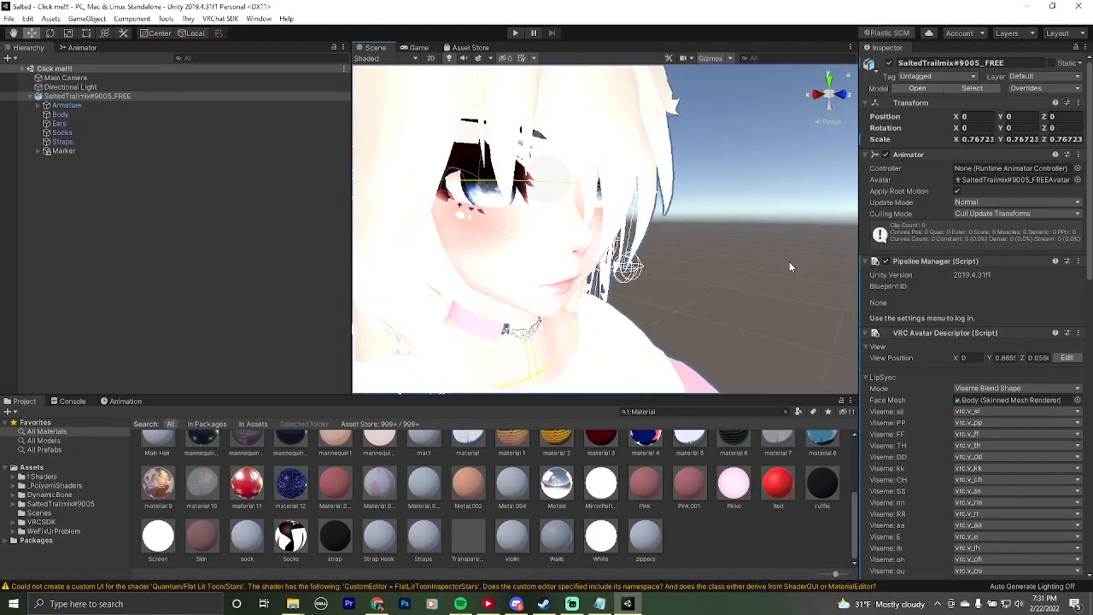
click(1059, 362)
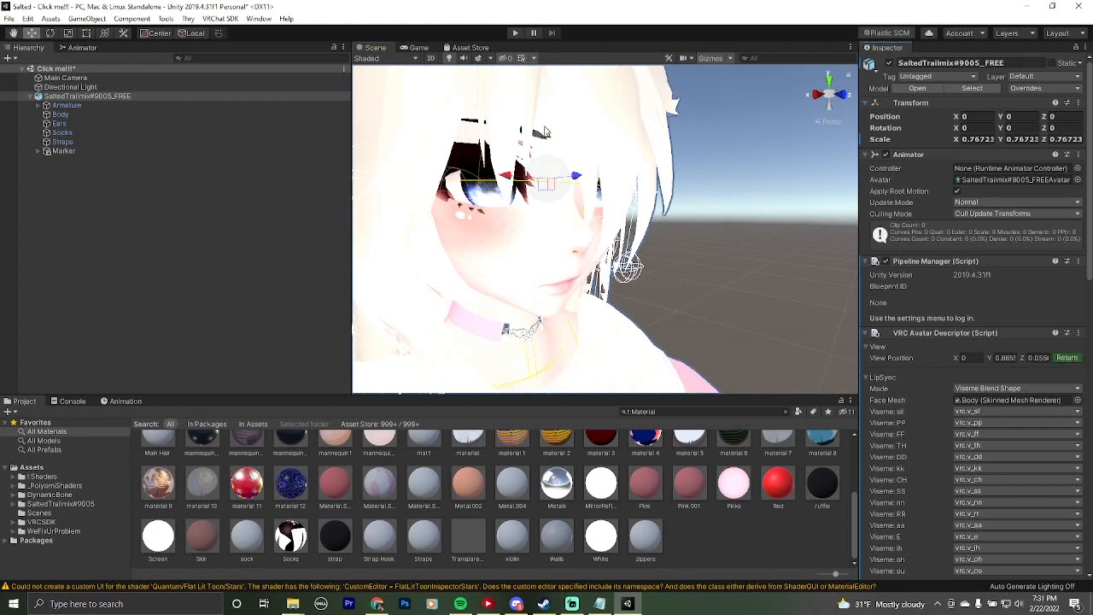
mouse_move(544, 132)
mouse_down()
mouse_move(554, 191)
mouse_move(557, 139)
mouse_up()
drag(576, 176, 579, 178)
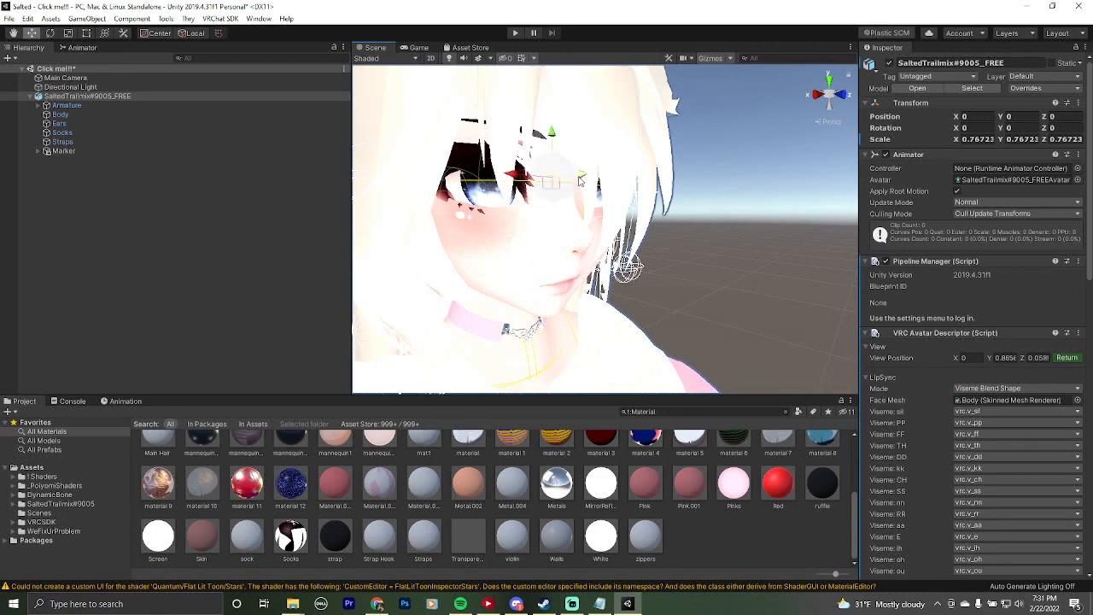
click(1067, 357)
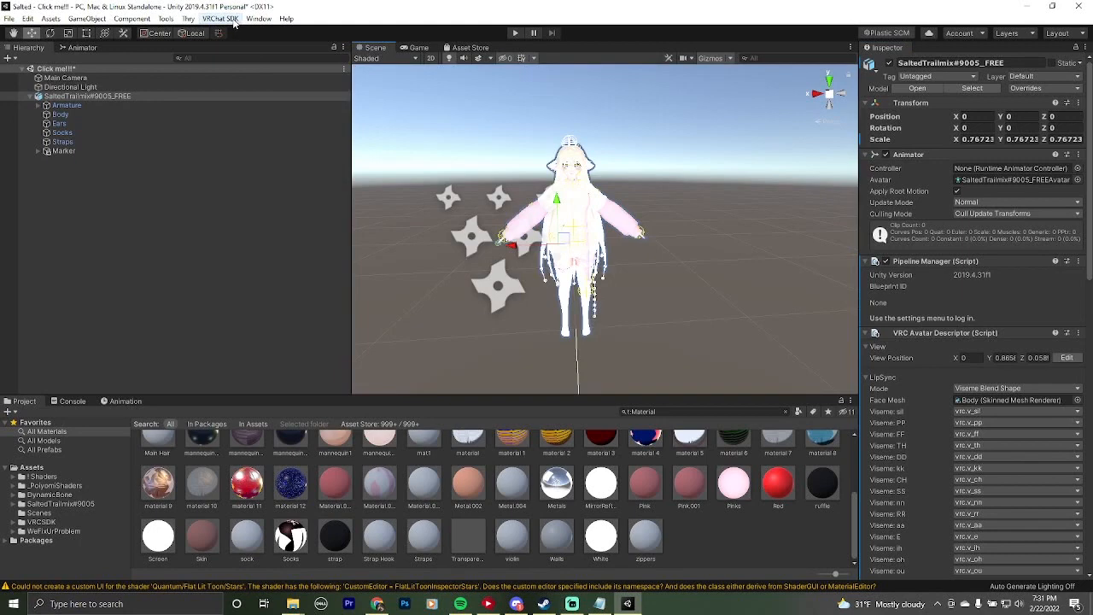
Show the VRChat SDK control panel and dock it beside the Animator panel.
click(234, 20)
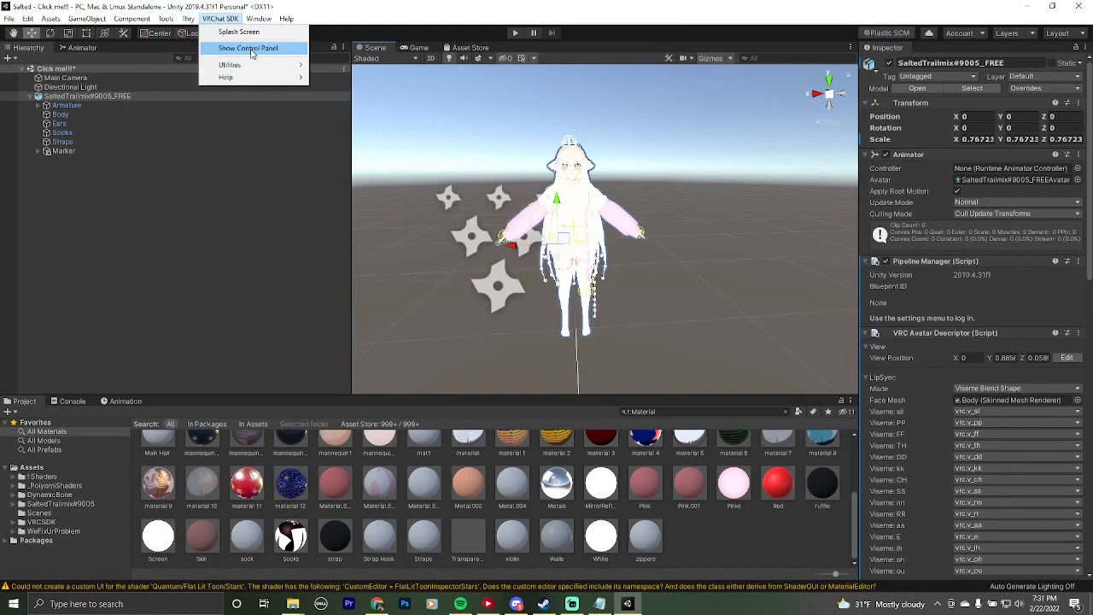
click(252, 49)
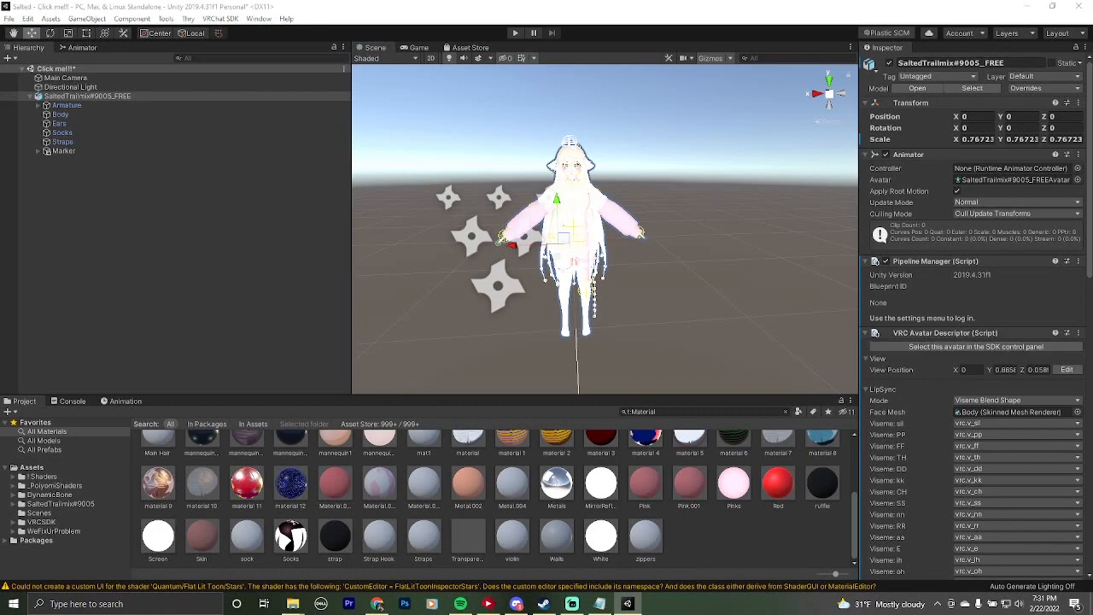
drag(496, 165, 125, 45)
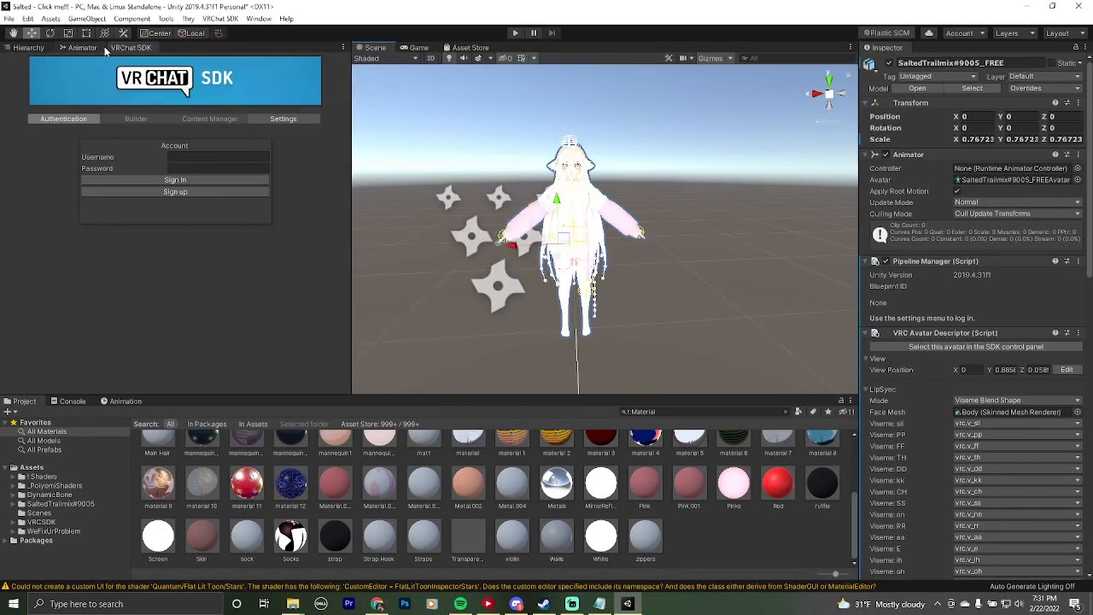
Enter the account username in the VRChat SDK sign-in form.
click(219, 159)
text(Integration)
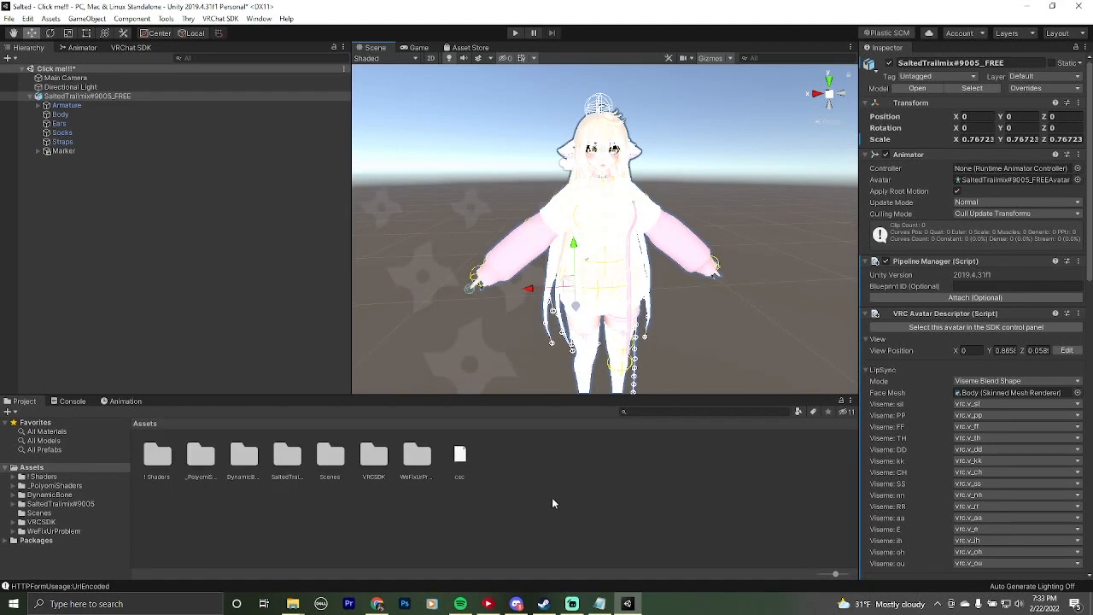
Auto-fix the avatar's missing Streaming Mip Maps in the SDK Builder, and try to build and publish the avatar for Windows.
click(131, 49)
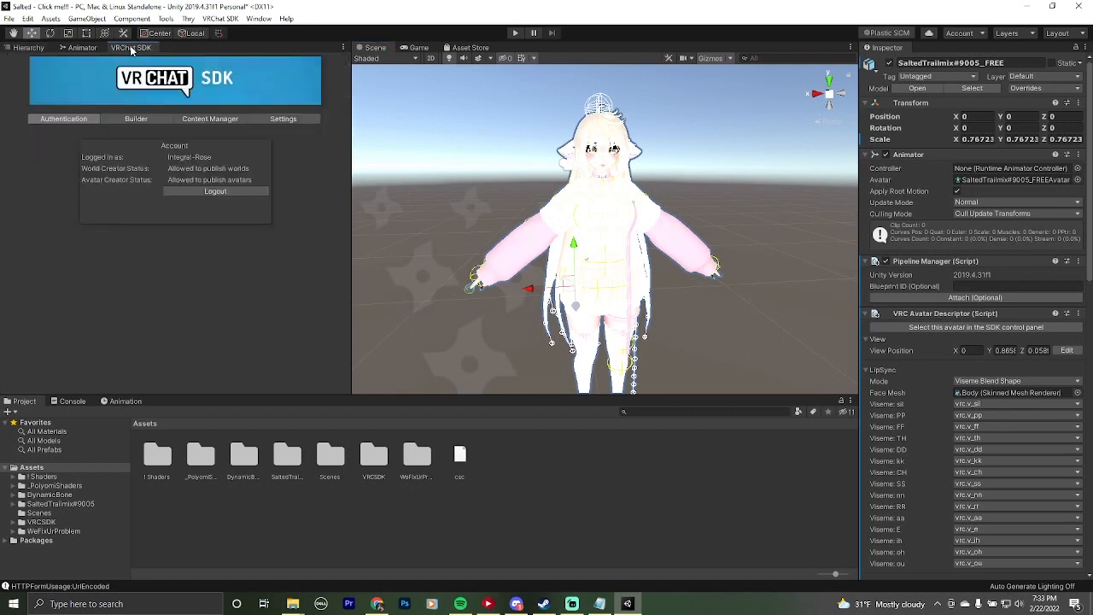
click(133, 120)
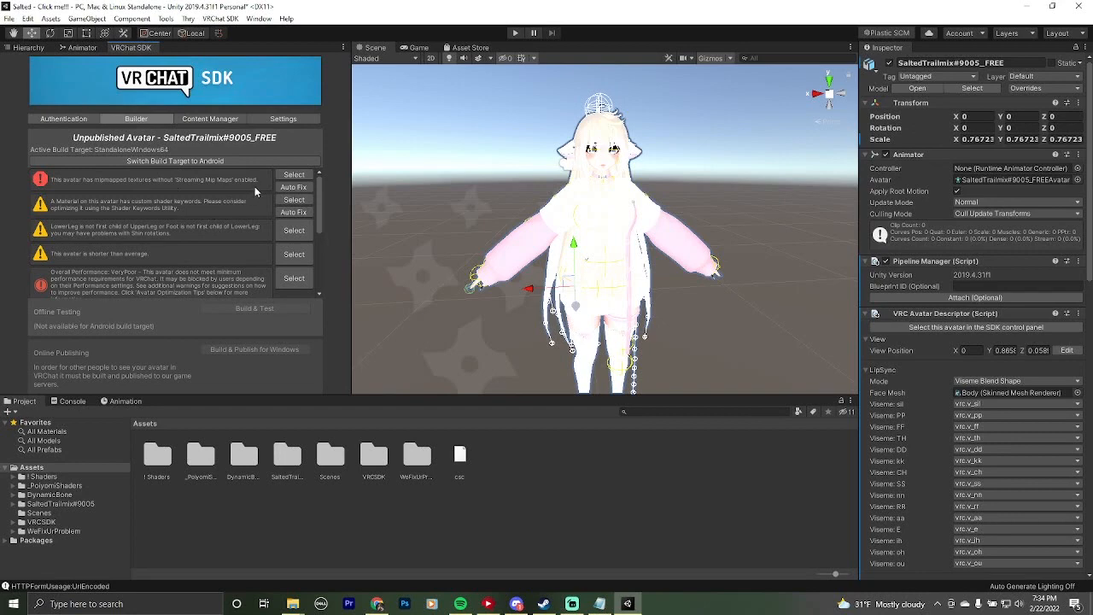
click(300, 187)
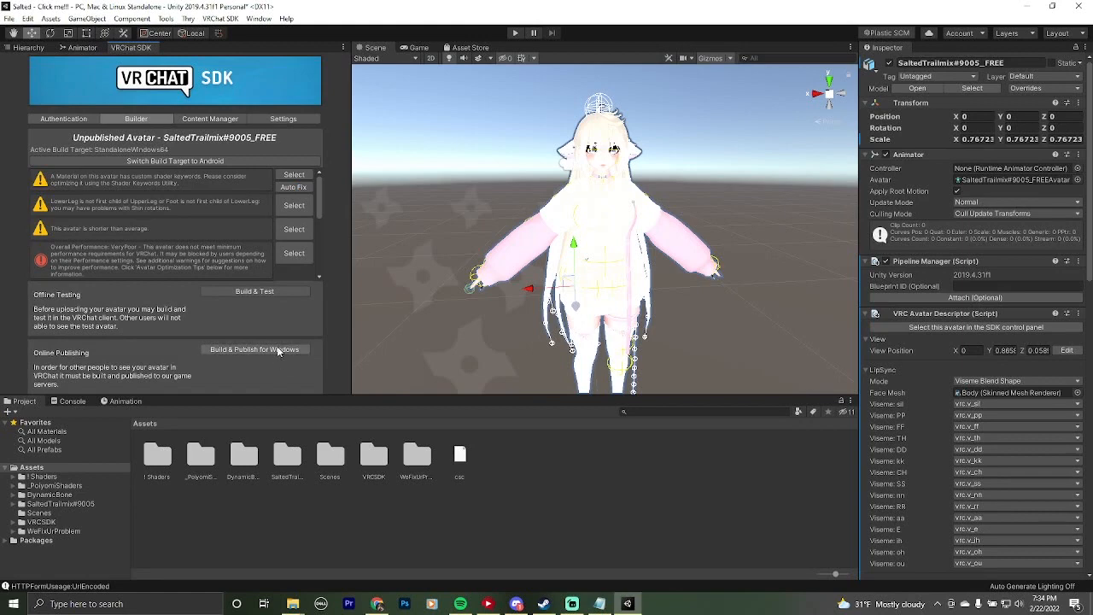
click(276, 349)
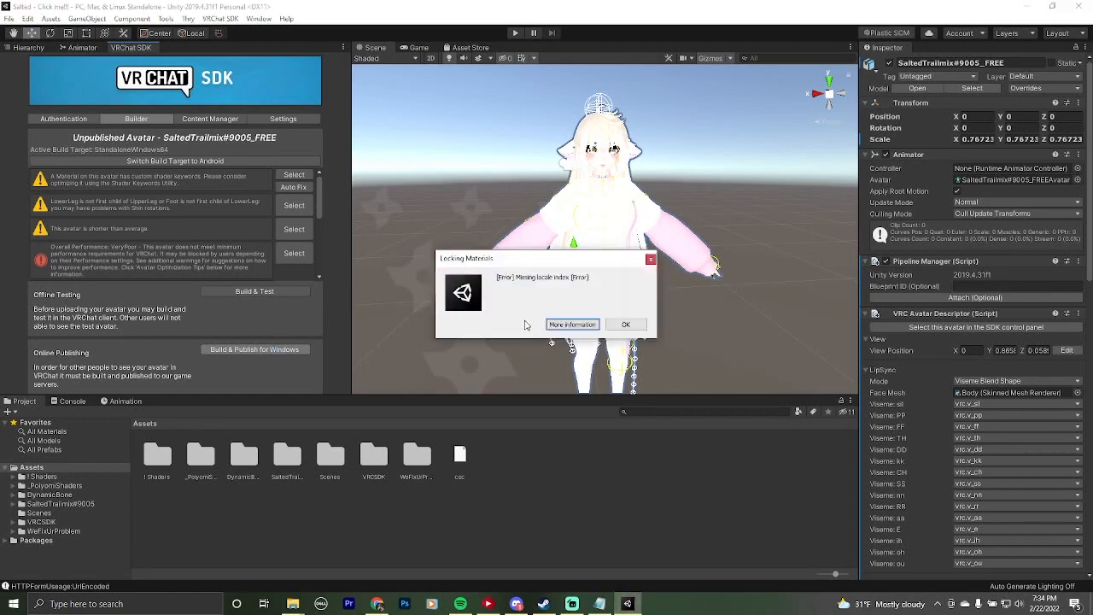
click(626, 323)
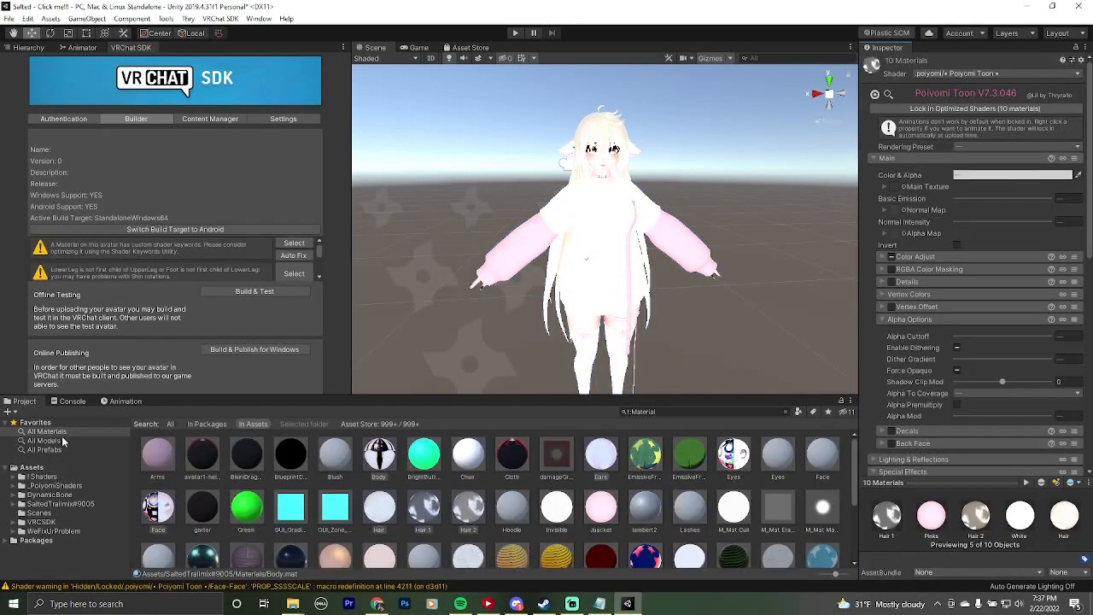
Search the project assets for "thry" and delete the ThryEditor folder together with all the other matching assets.
click(659, 412)
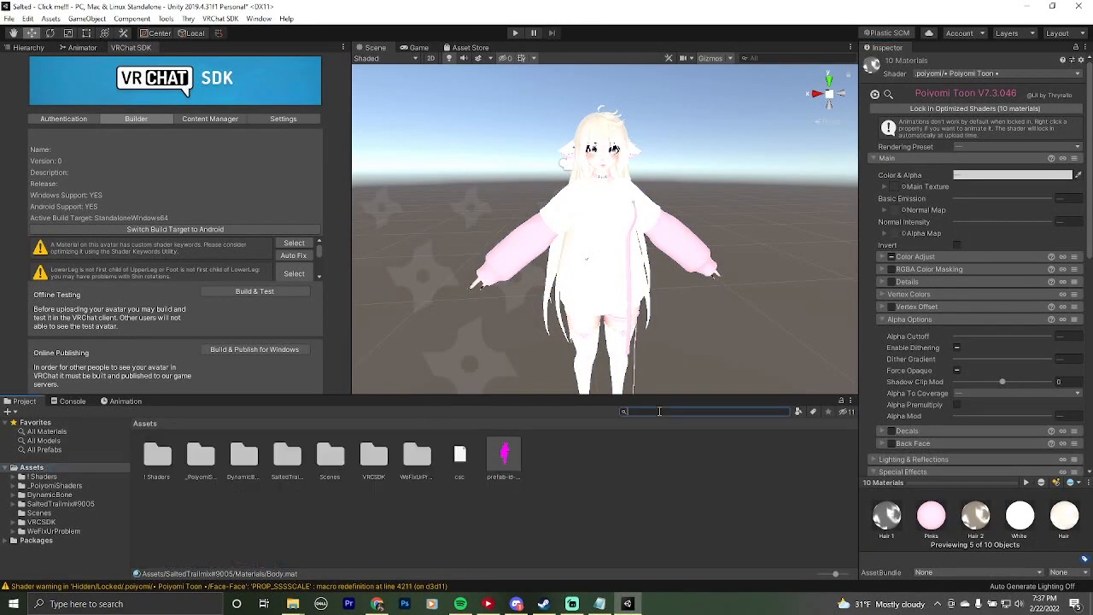
text(thry)
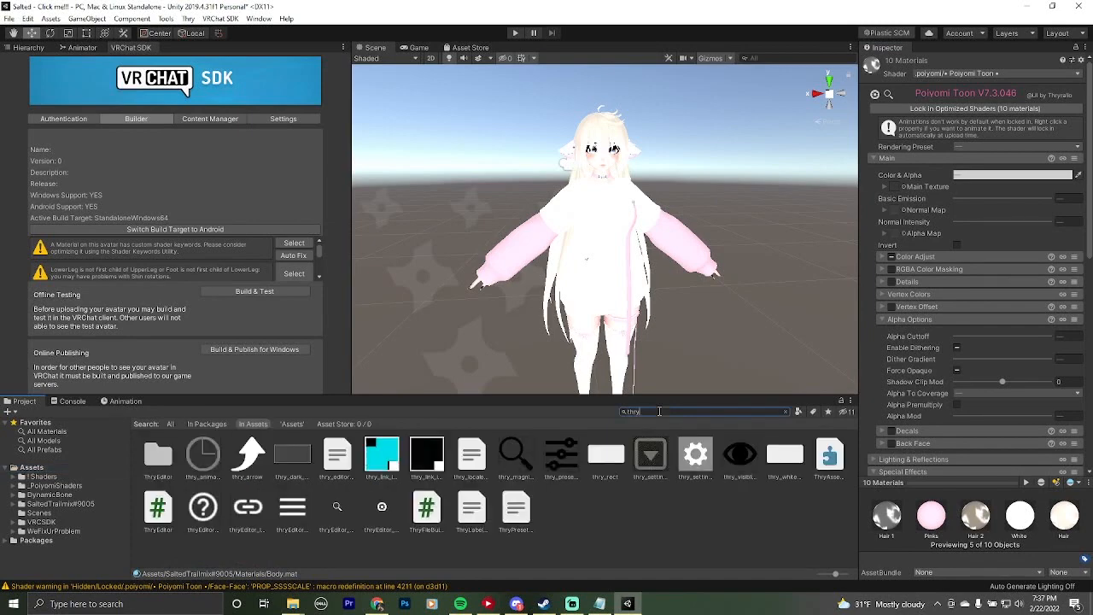
click(155, 461)
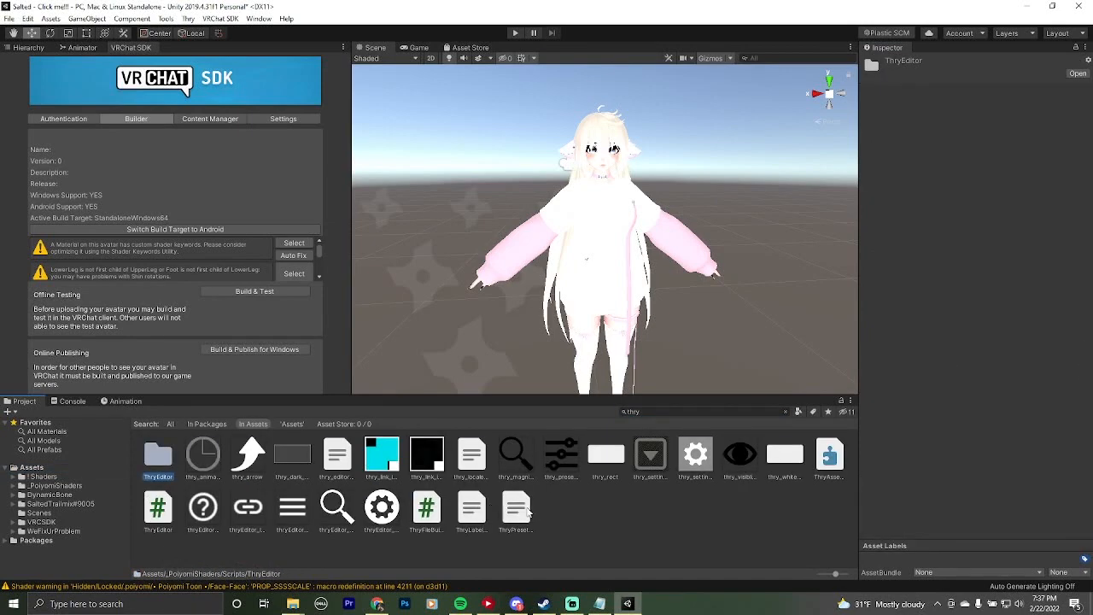
shift+click(522, 510)
key(Delete)
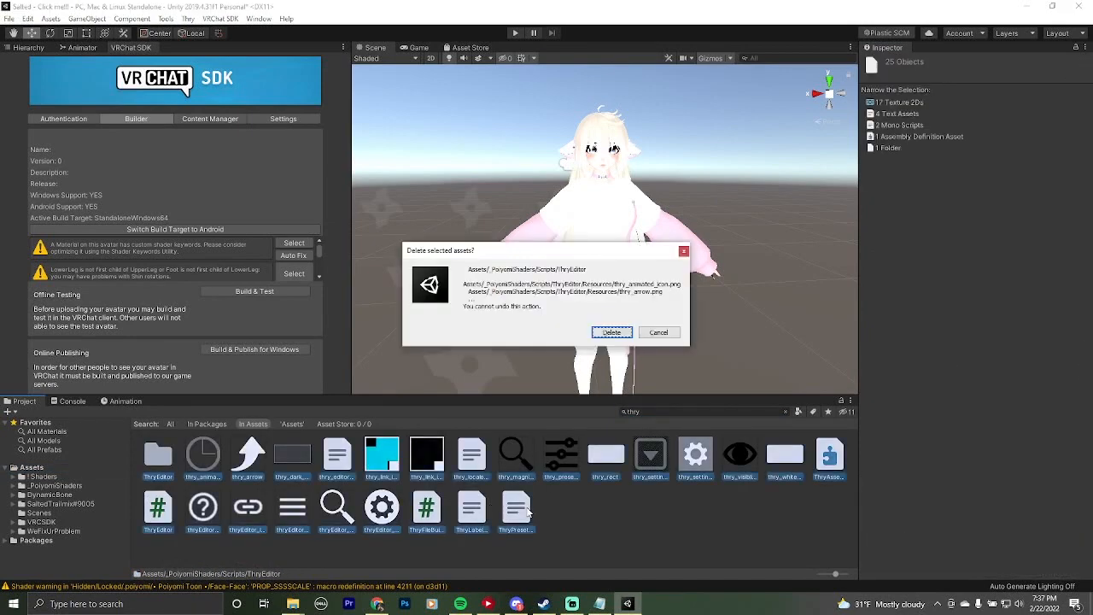
click(613, 332)
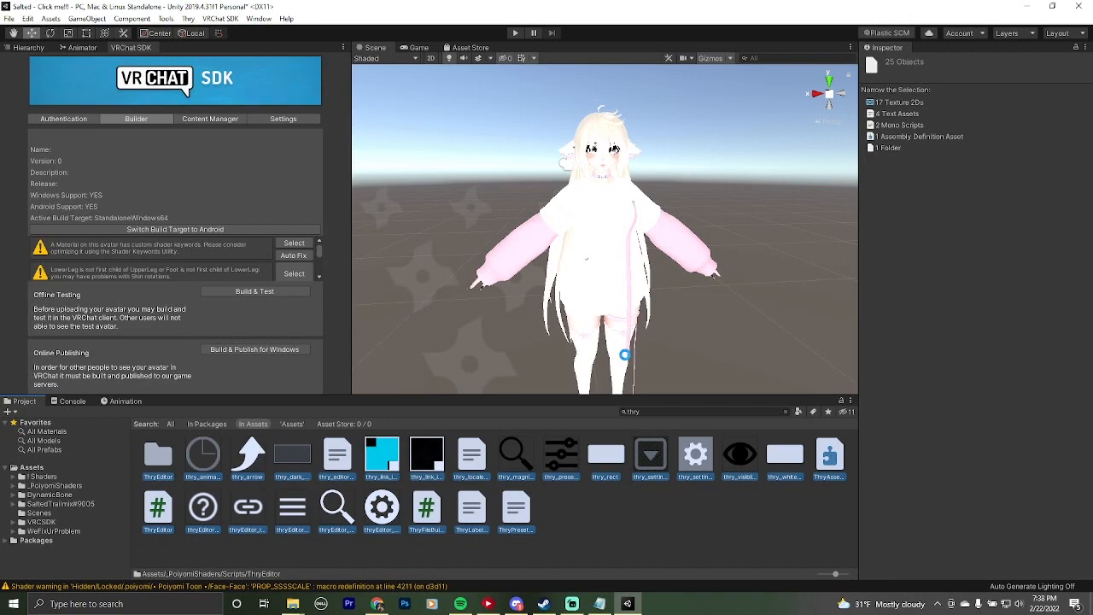
click(623, 324)
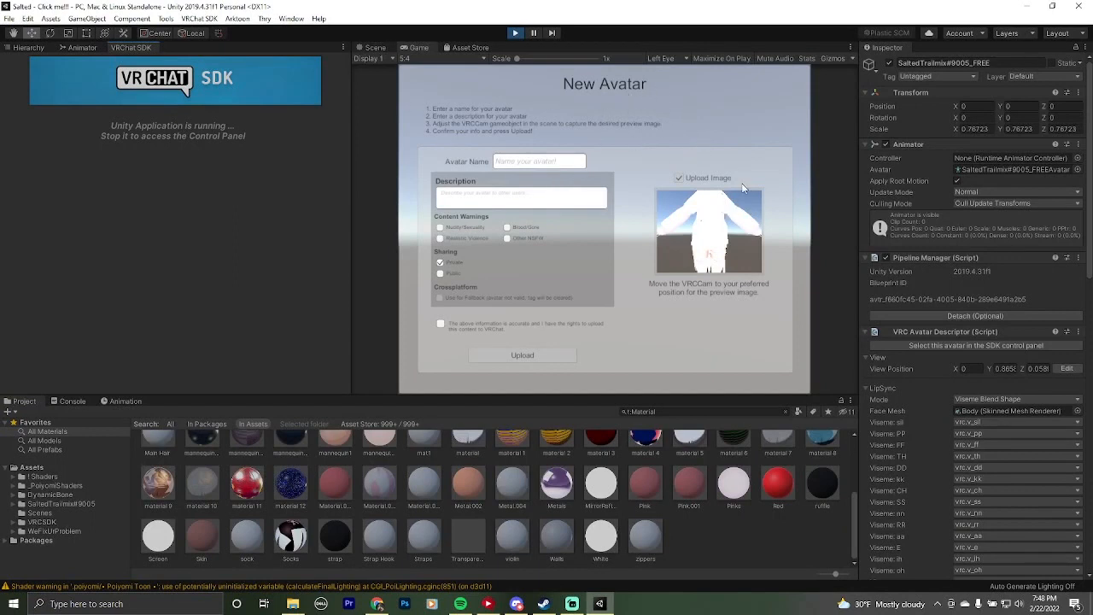
Raise the VRCCam preview camera in the scene to the avatar's head, at about X -0.005 and Y 0.838.
click(375, 51)
scroll(539, 256, down, 5)
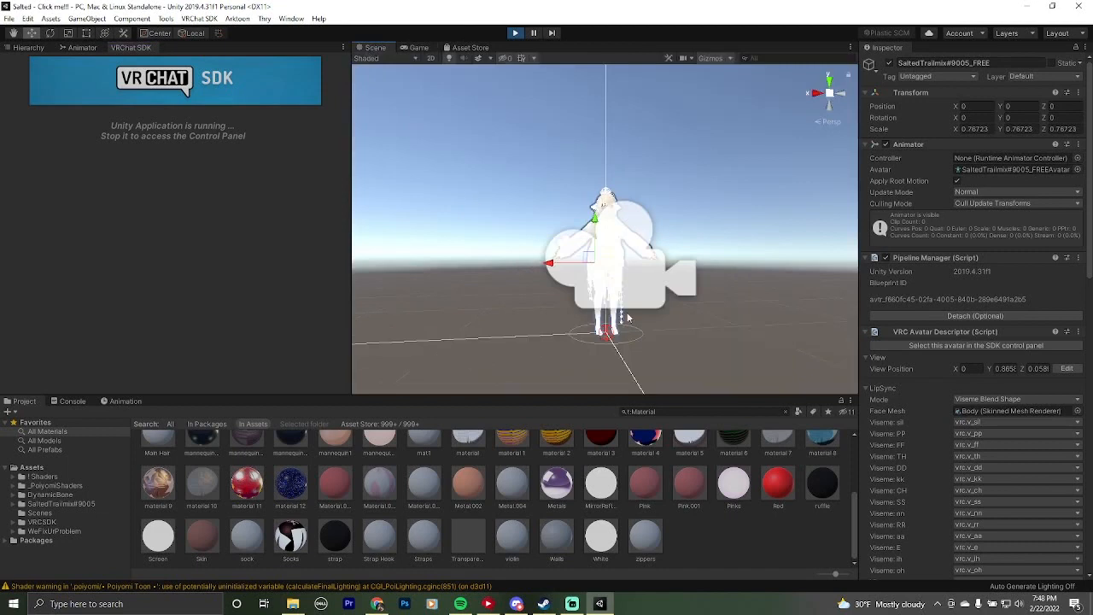
click(651, 283)
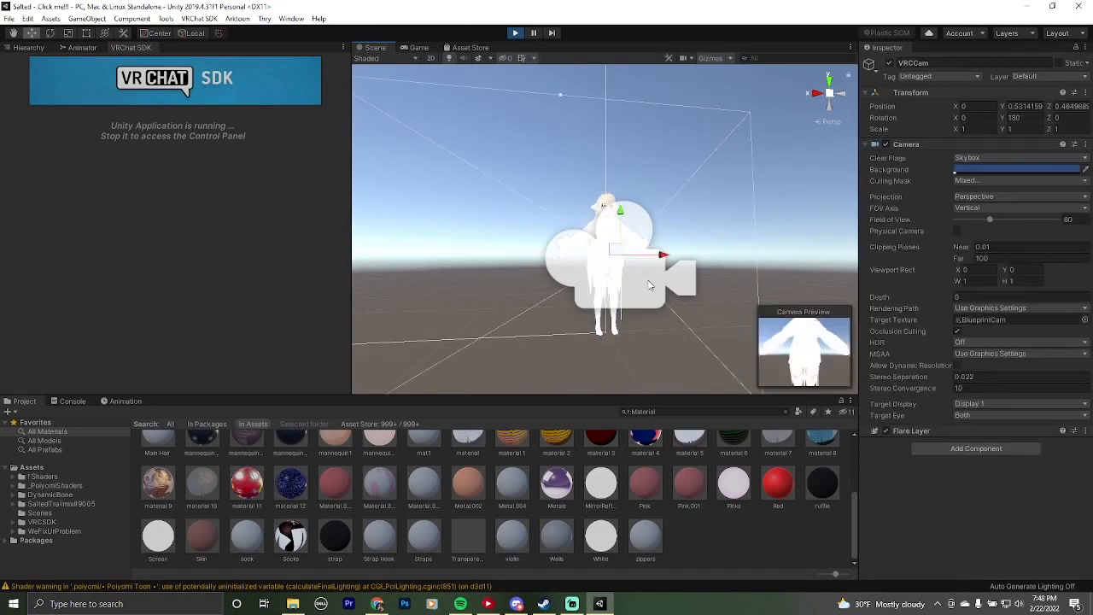
drag(632, 253, 676, 268)
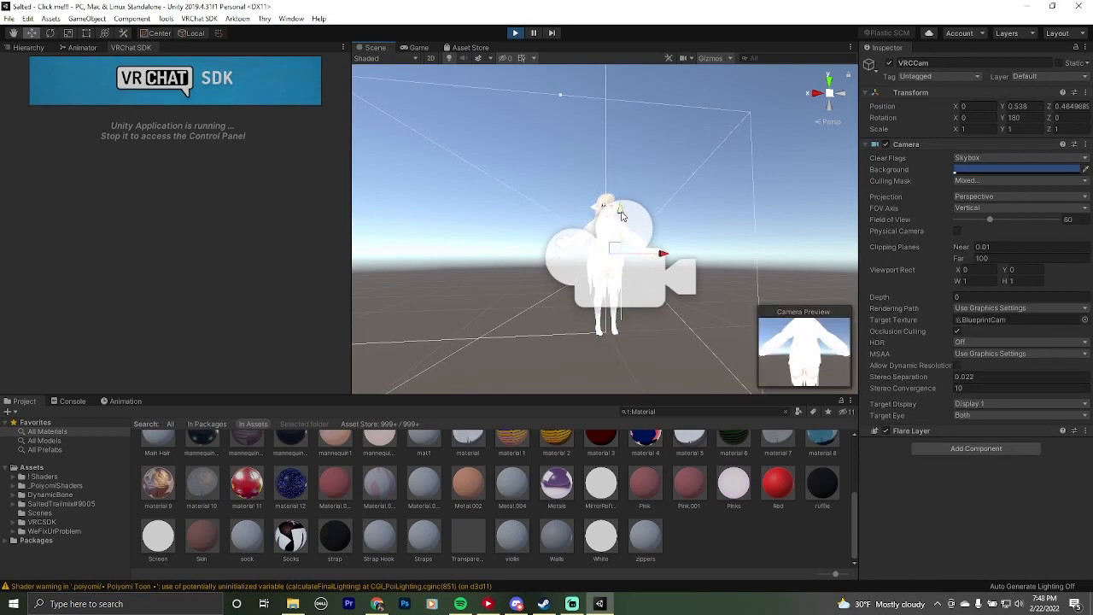
drag(623, 212, 624, 208)
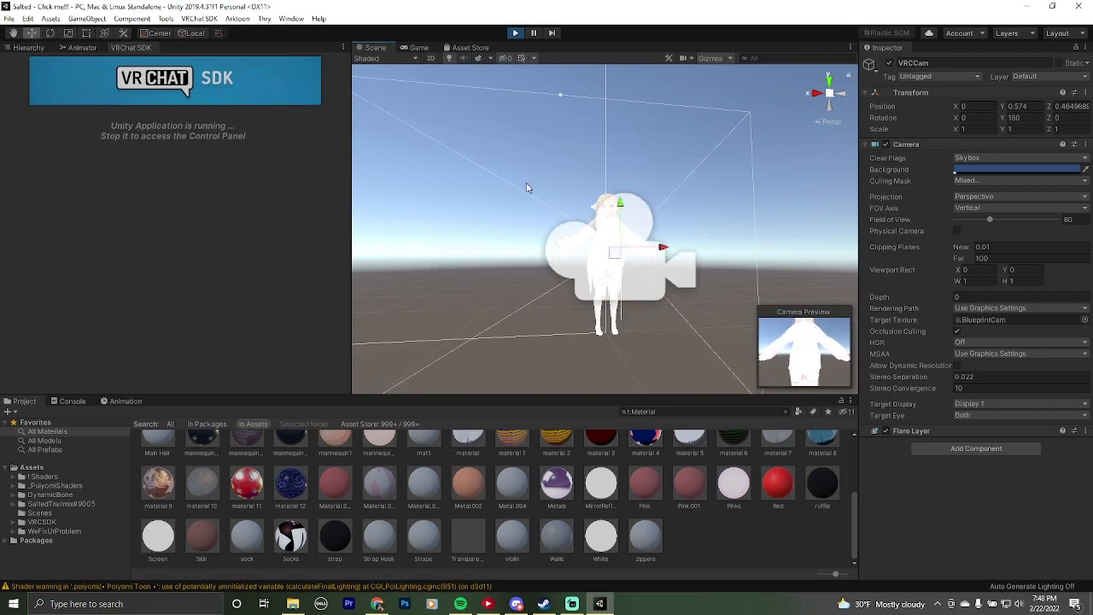
drag(621, 210, 624, 162)
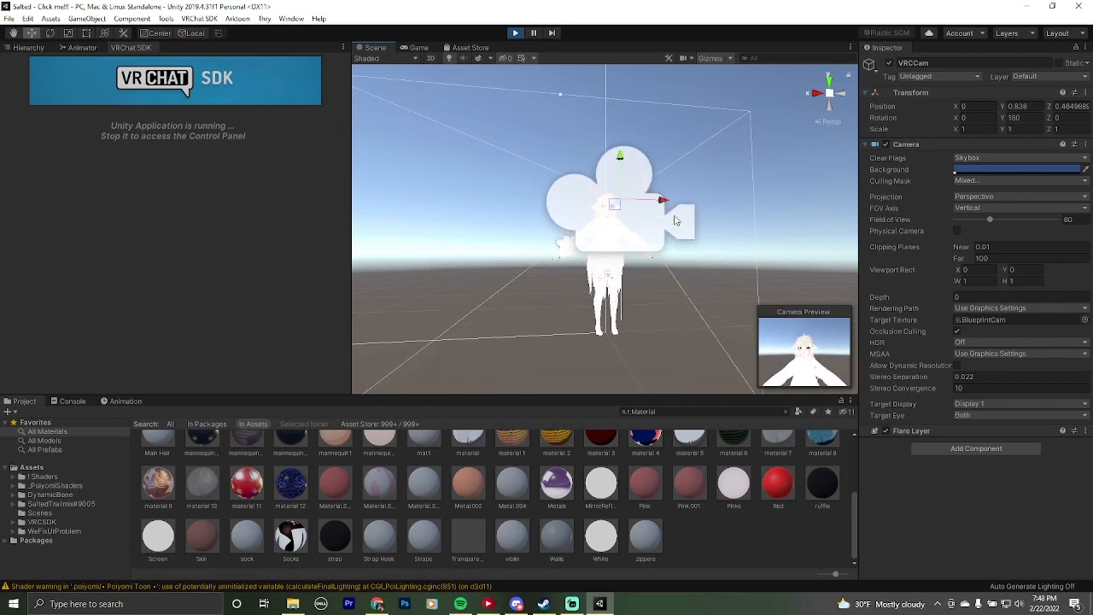
drag(667, 208, 665, 208)
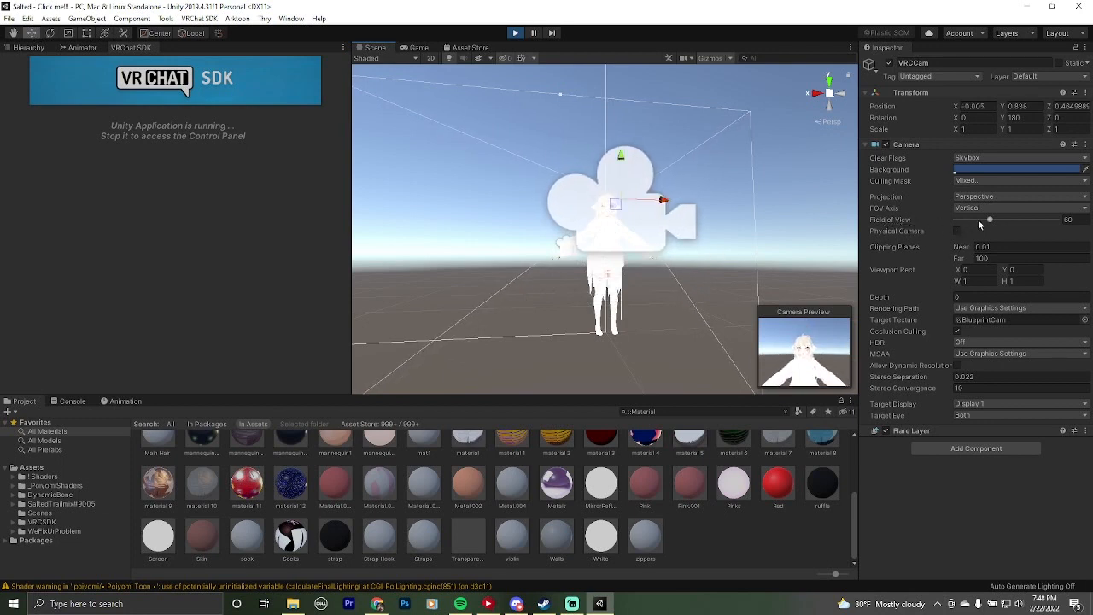
Set the VRCCam's field of view to 14 and centre the avatar's face in its preview, at about X 0.002 and Y 0.848.
drag(991, 224, 963, 228)
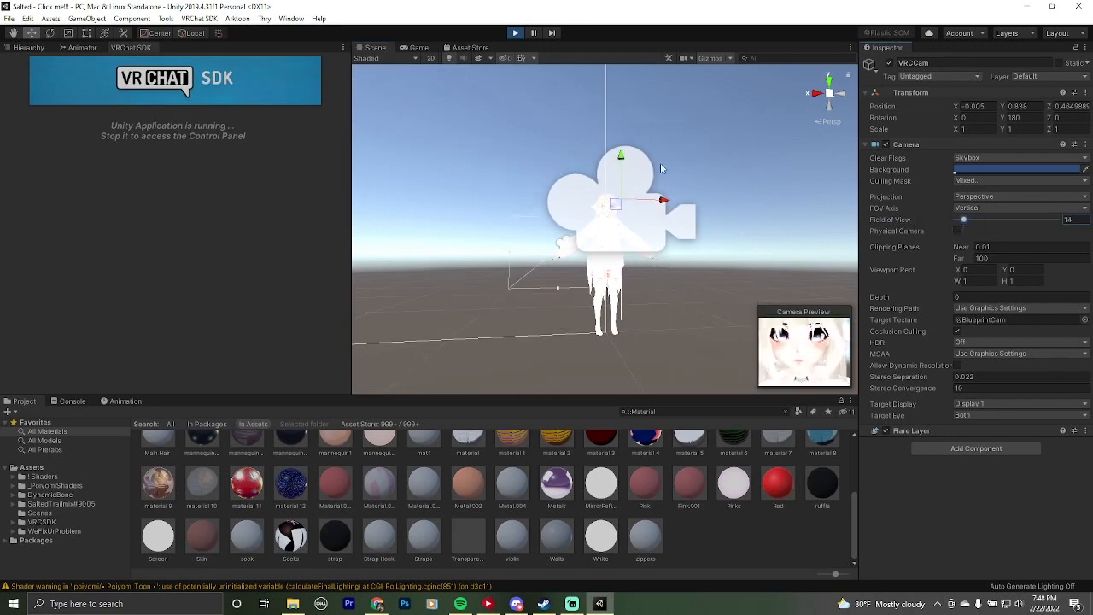
drag(621, 159, 621, 155)
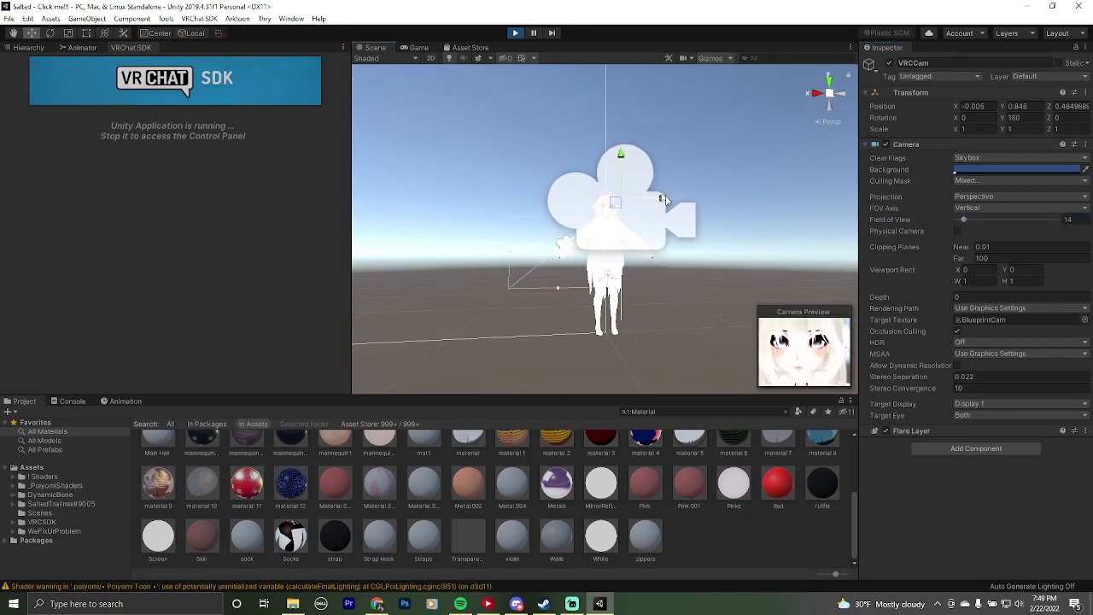
drag(667, 201, 662, 201)
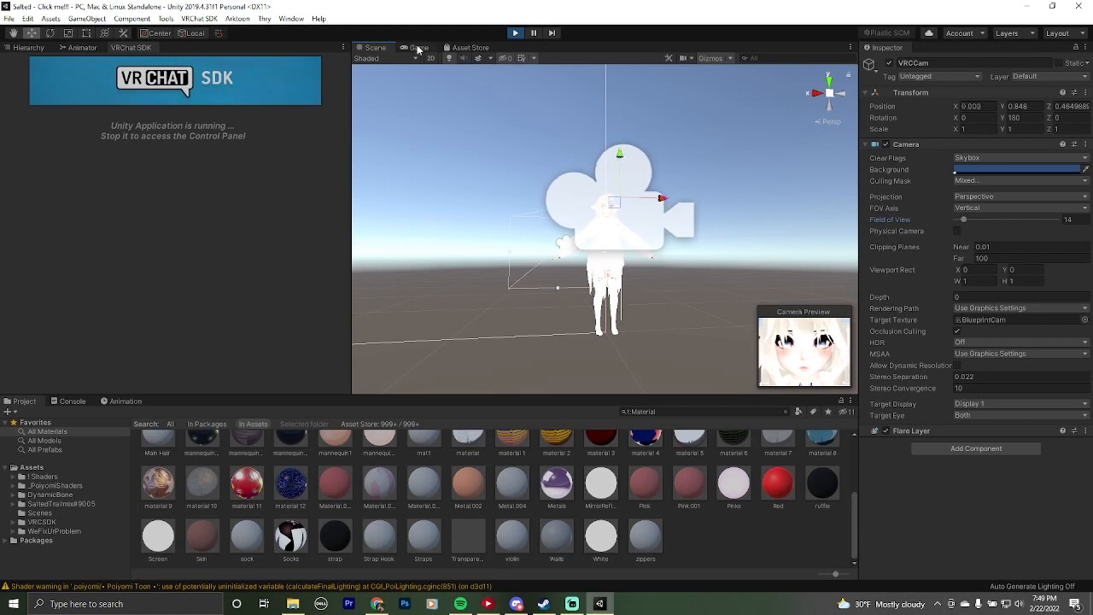
Fill in the New Avatar form with the name "Salted" and the rights confirmation, and upload the avatar.
click(418, 48)
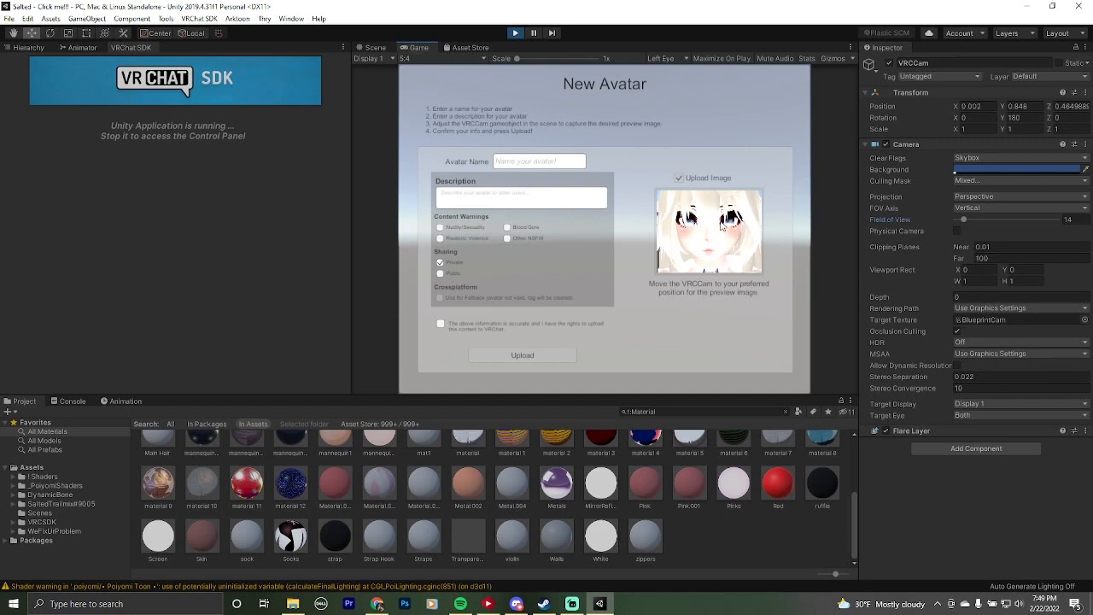
click(573, 162)
text(Salted)
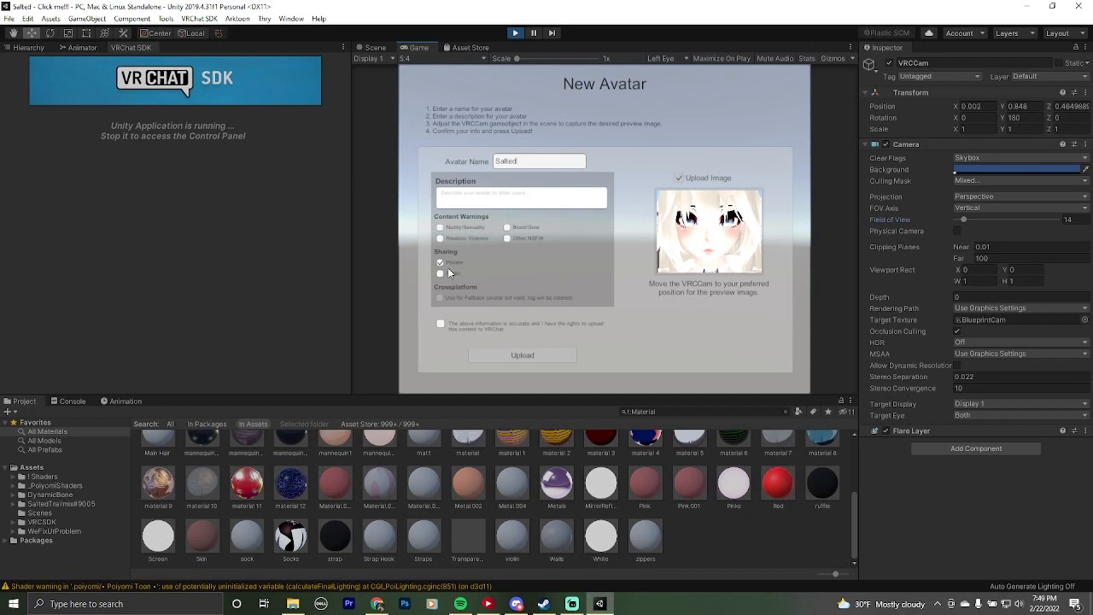
click(440, 324)
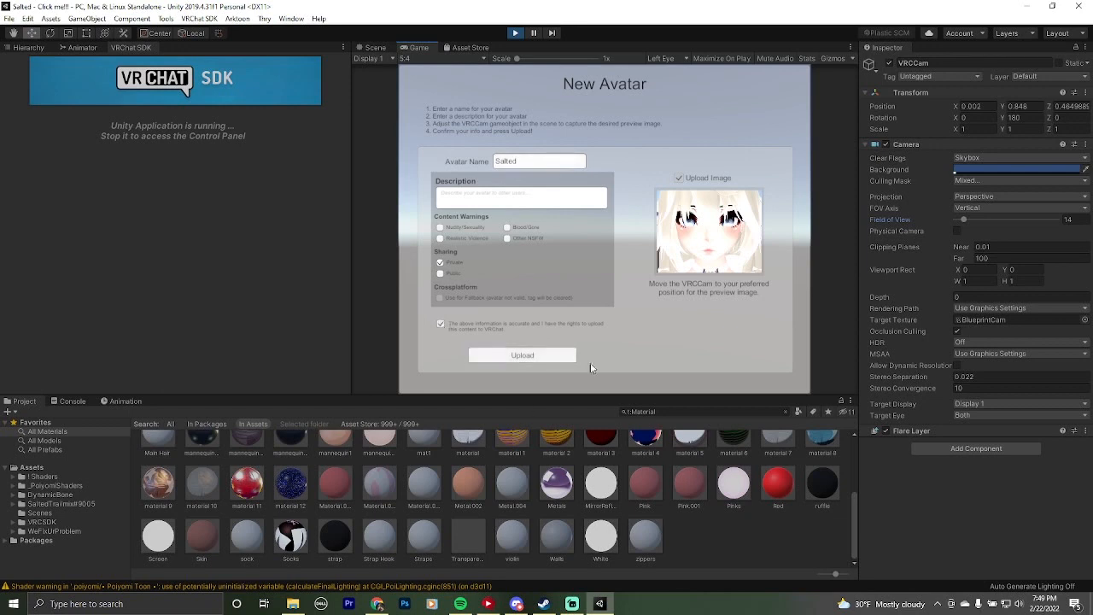
click(562, 357)
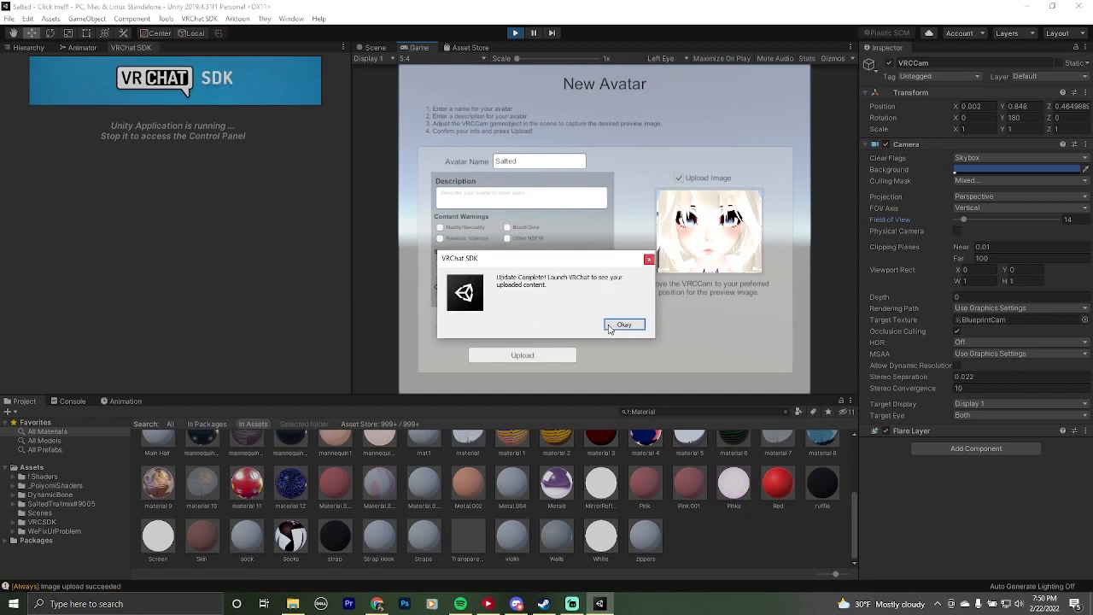
click(633, 324)
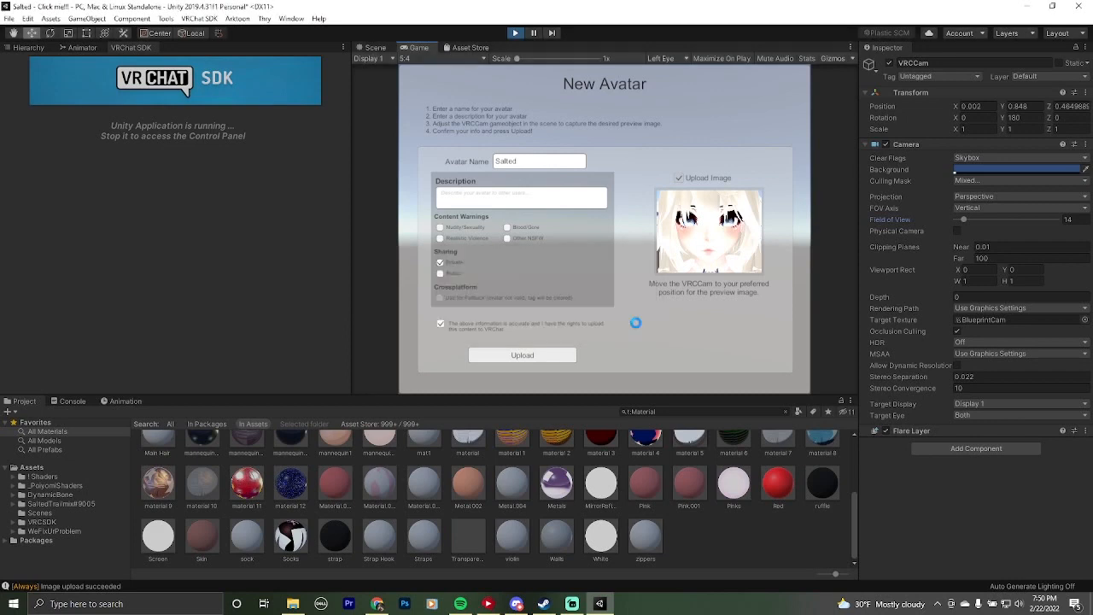